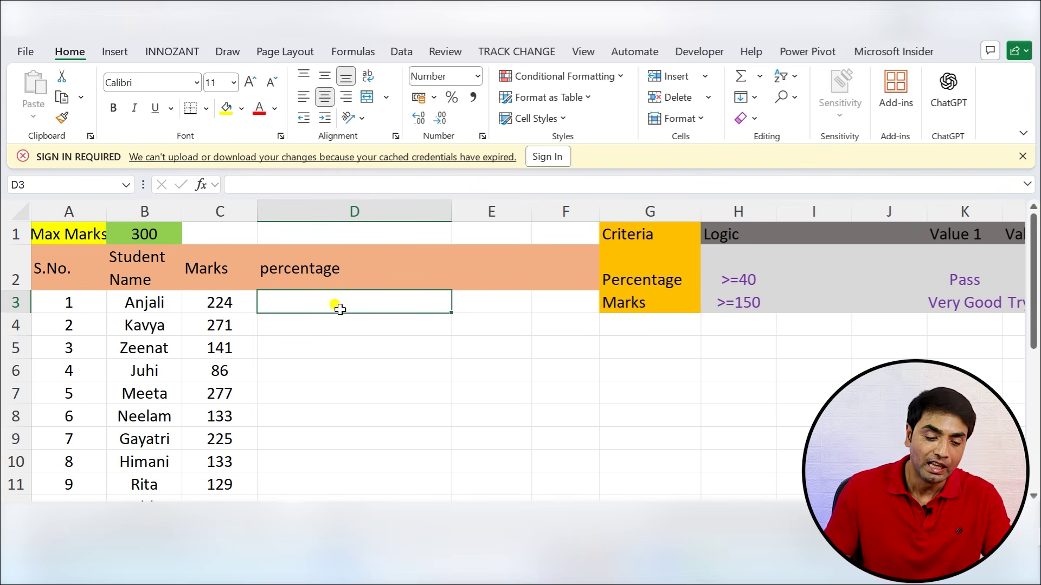
Step: Calculate the first student's percentage in D3 with =(C3/$B$1)*100, keeping the maximum marks cell as an absolute reference
left_click(93, 237)
left_click(135, 237)
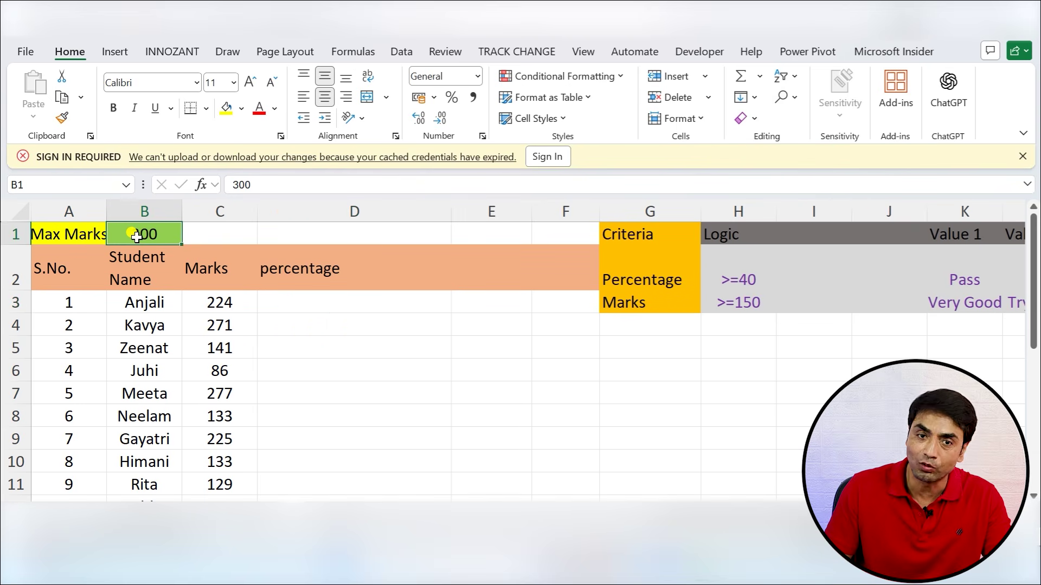
left_click(216, 303)
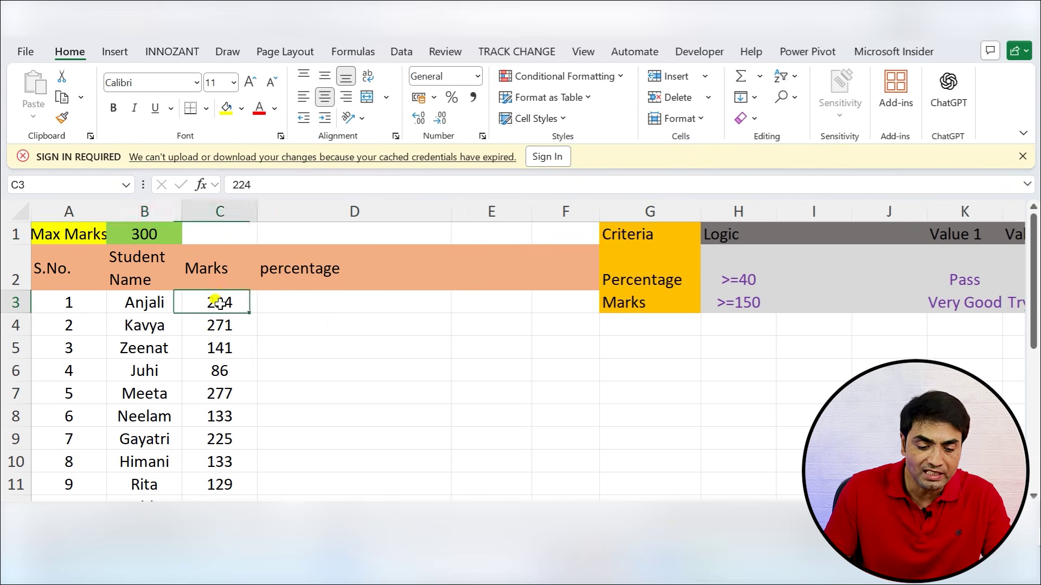
left_click(293, 301)
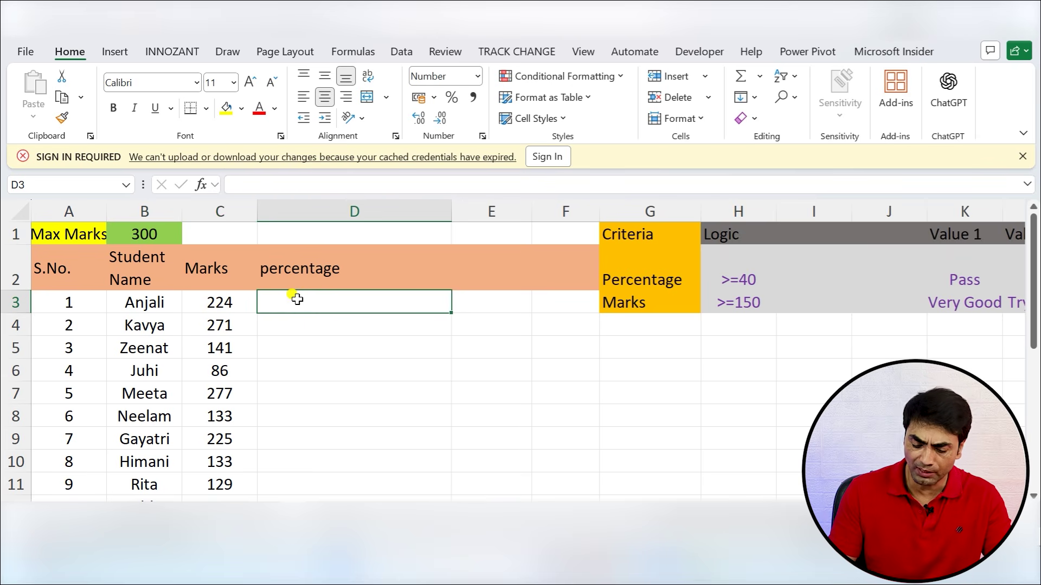
type("=")
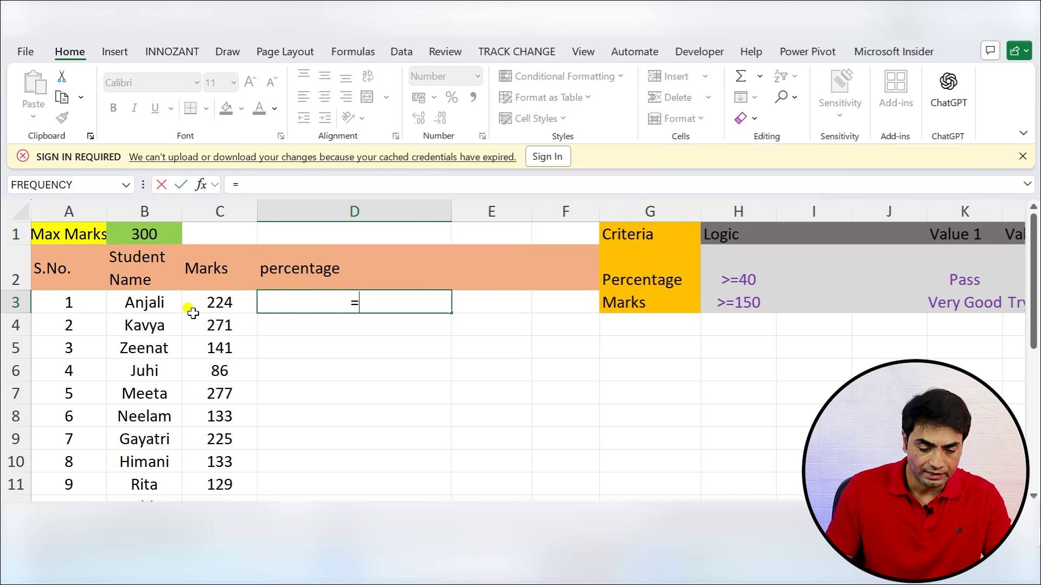
left_click(186, 304)
type("/")
left_click(126, 232)
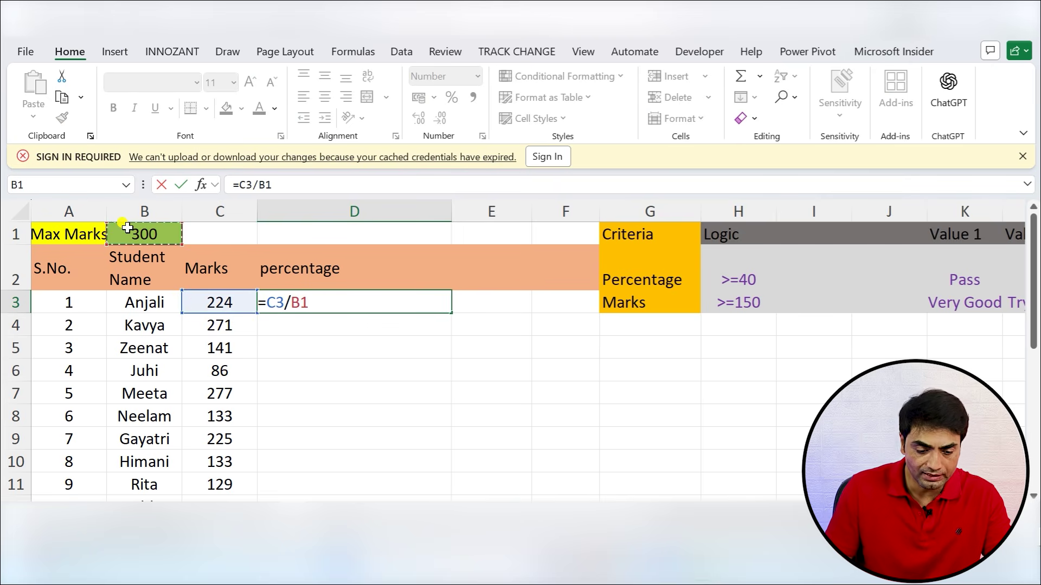
key("F4")
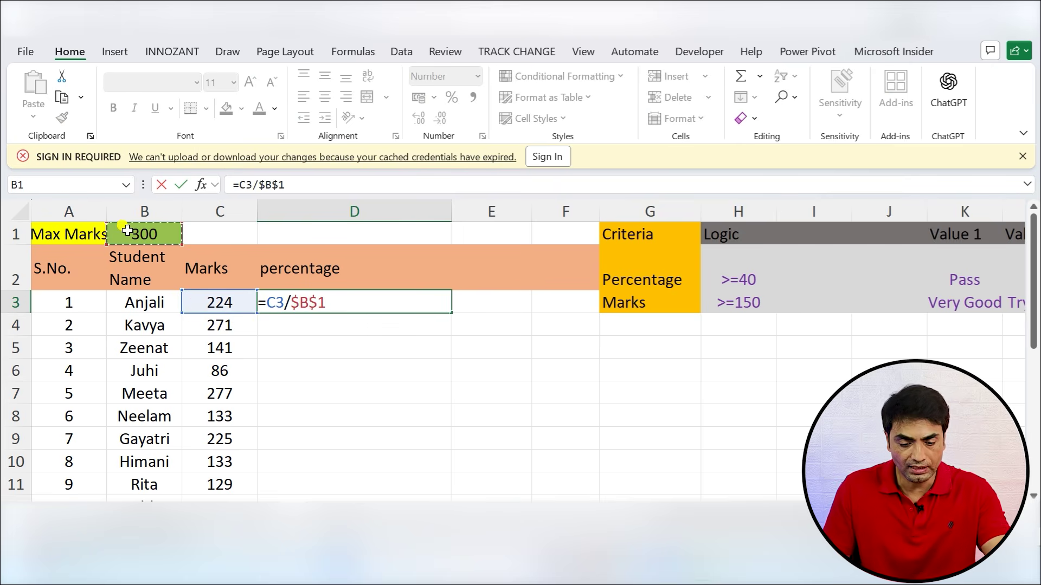
left_click(265, 298)
type("(")
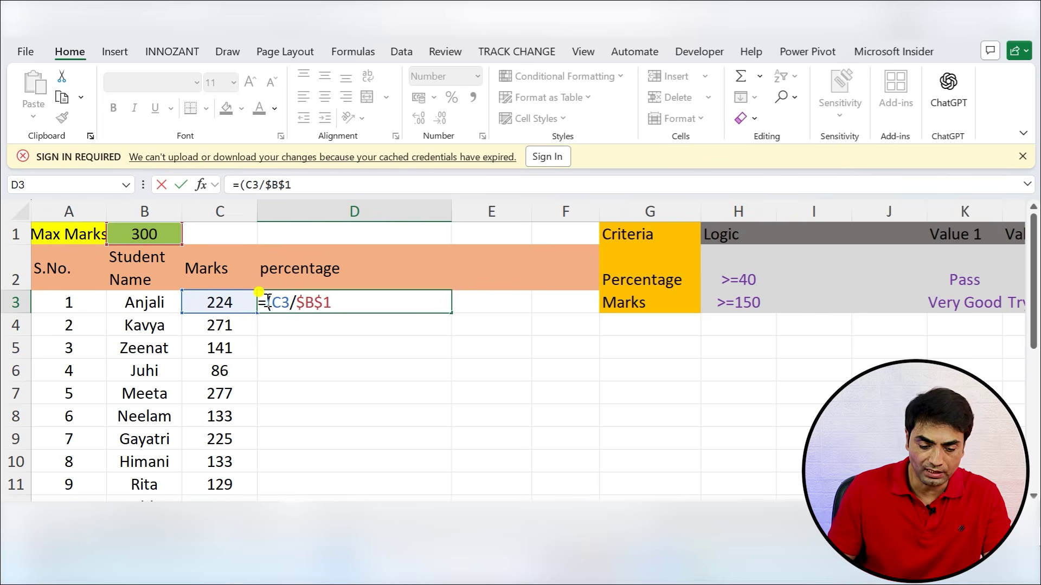
left_click(352, 297)
type(")")
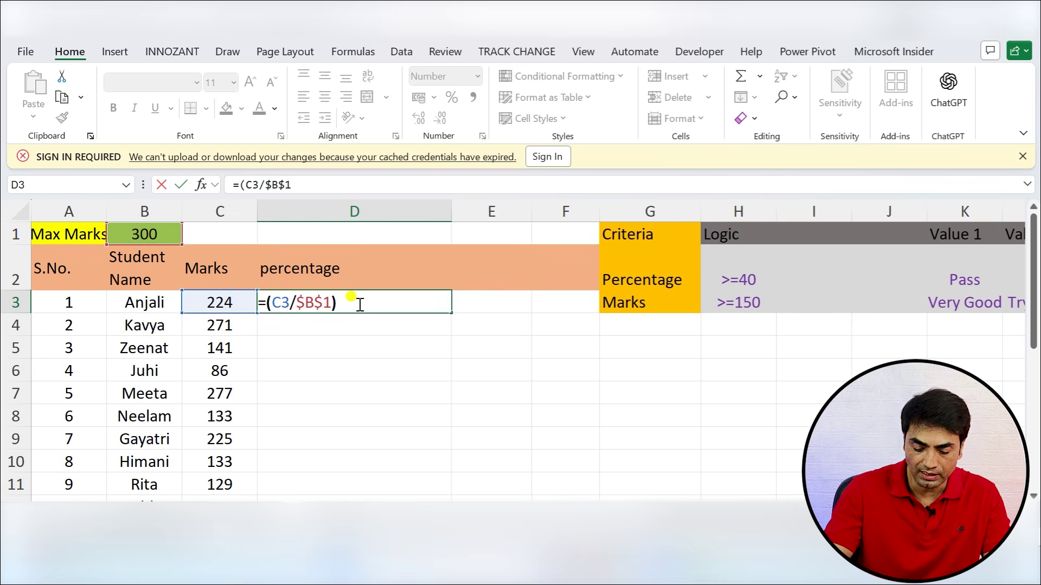
type("*100")
key("Return")
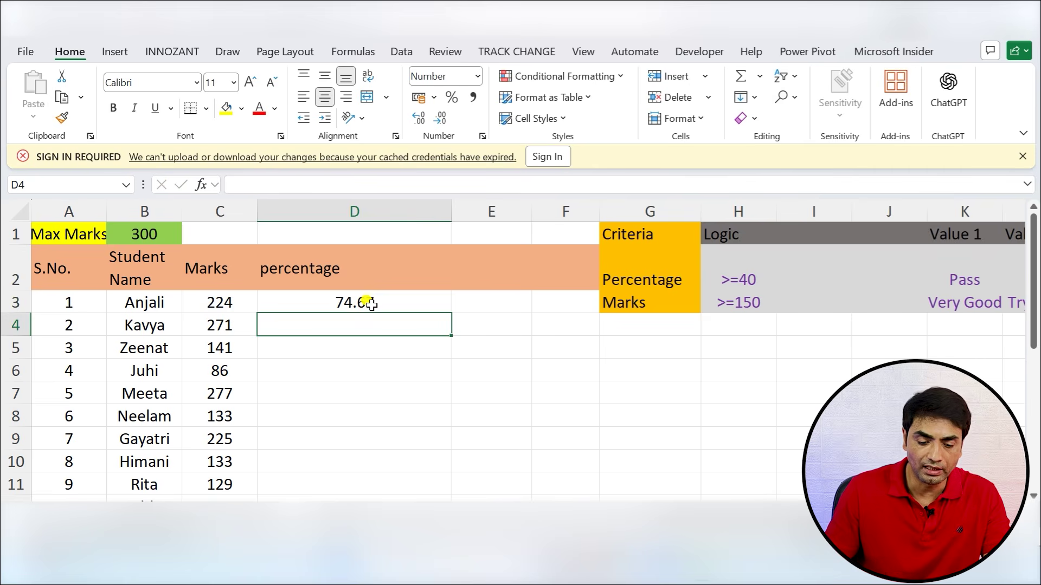
Step: Copy the percentage formula from D3 down column D for all students
left_click(395, 302)
double_click(451, 314)
double_click(332, 302)
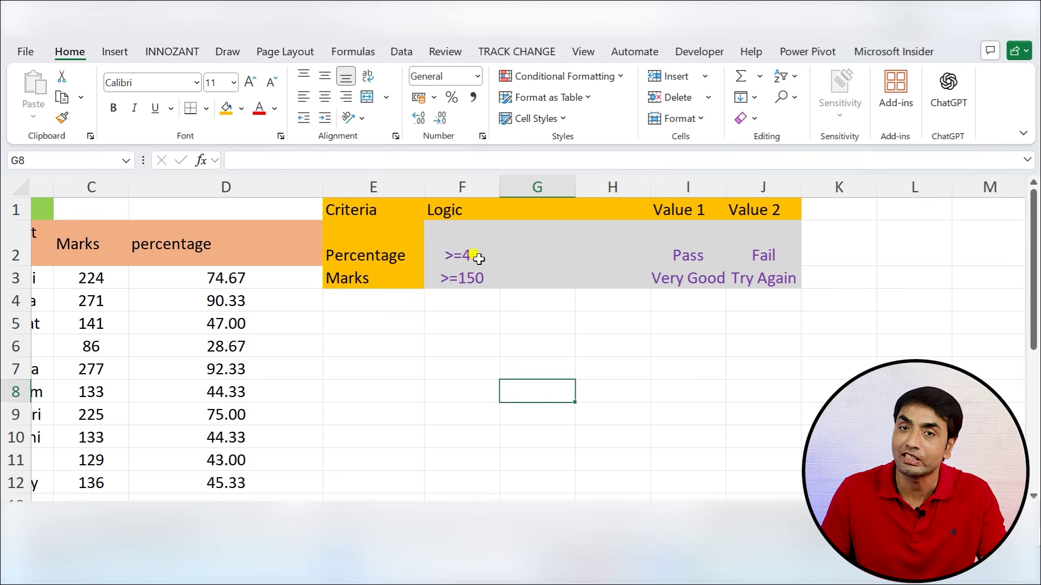
Step: Examine the criteria table's logic and the two result values for the Percentage and Marks rows
left_click(680, 253)
left_click(761, 258)
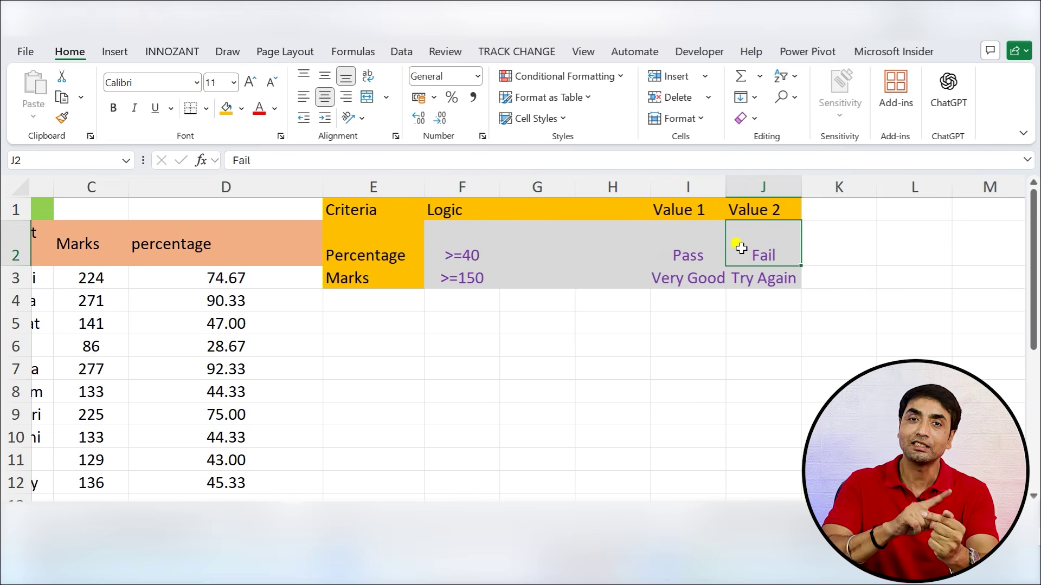
left_click(455, 280)
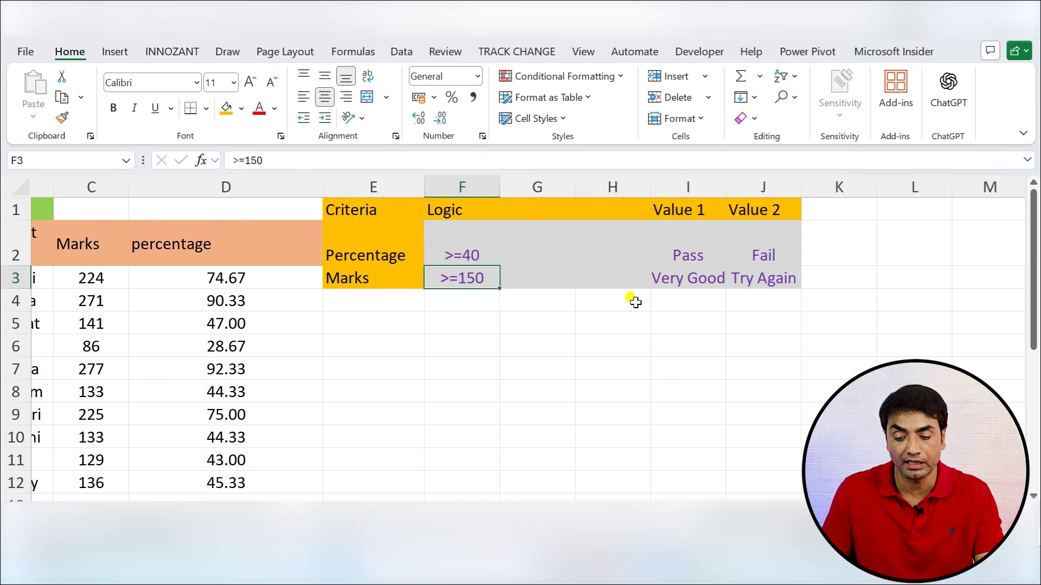
left_click(682, 282)
left_click(762, 280)
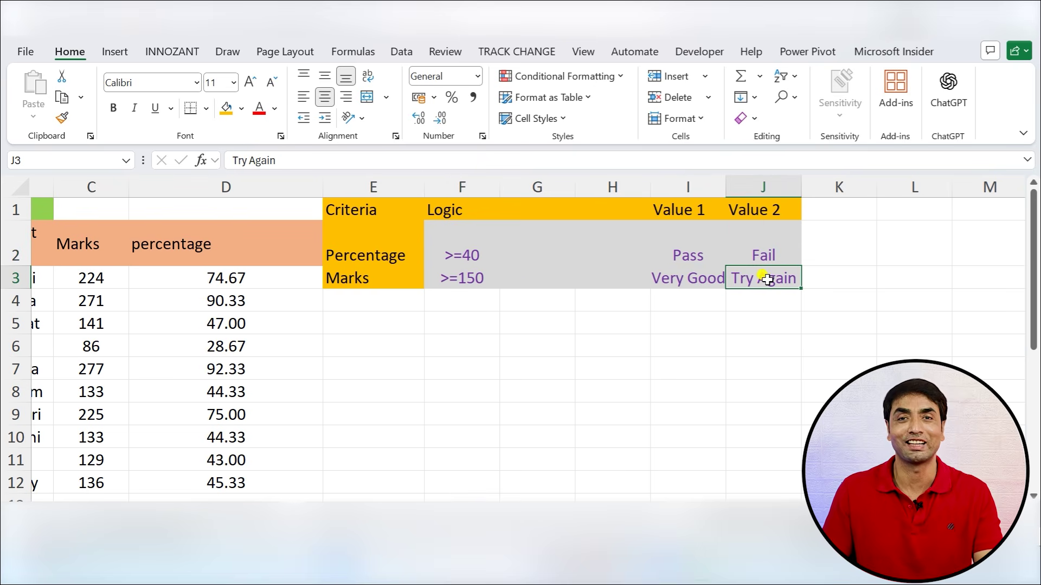
Step: Insert a new blank column between the percentage column and the Criteria table, and select its cell E3
left_click(293, 284)
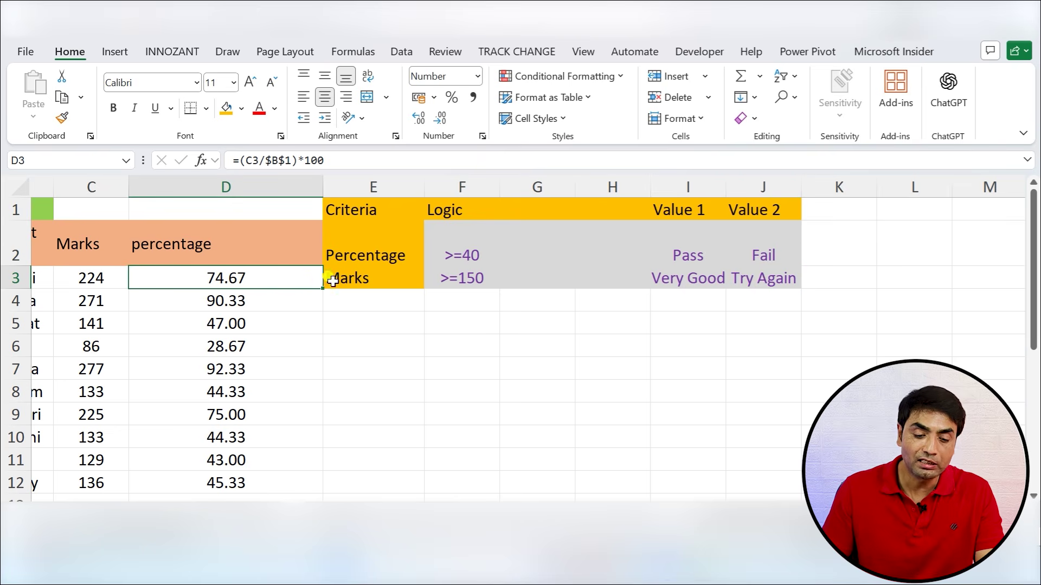
right_click(357, 188)
left_click(396, 349)
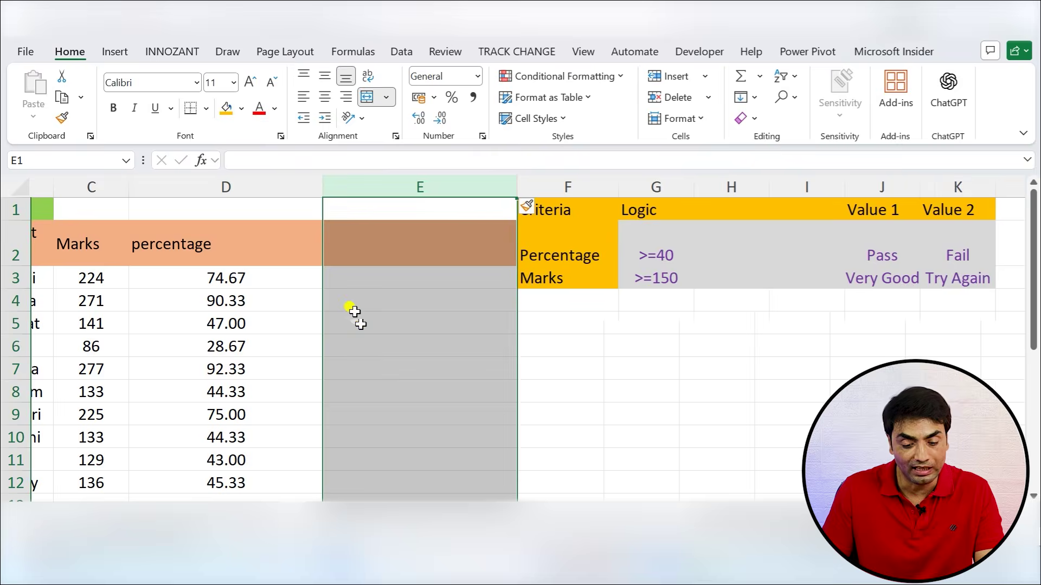
left_click(356, 278)
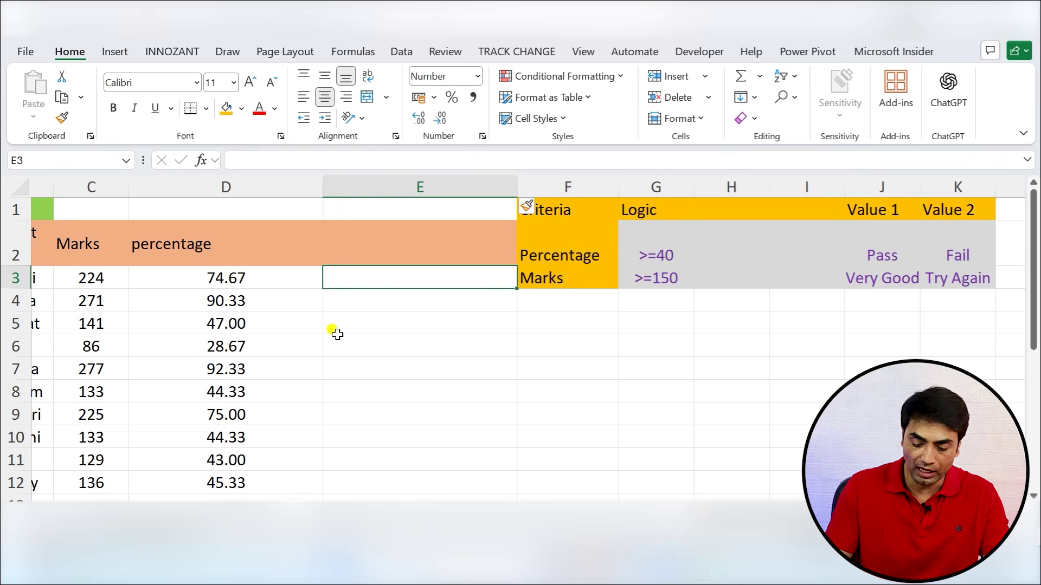
Step: Start an IF formula in E3 with the test D3>=40, evaluate that test in place, and discard the entry
type("=if")
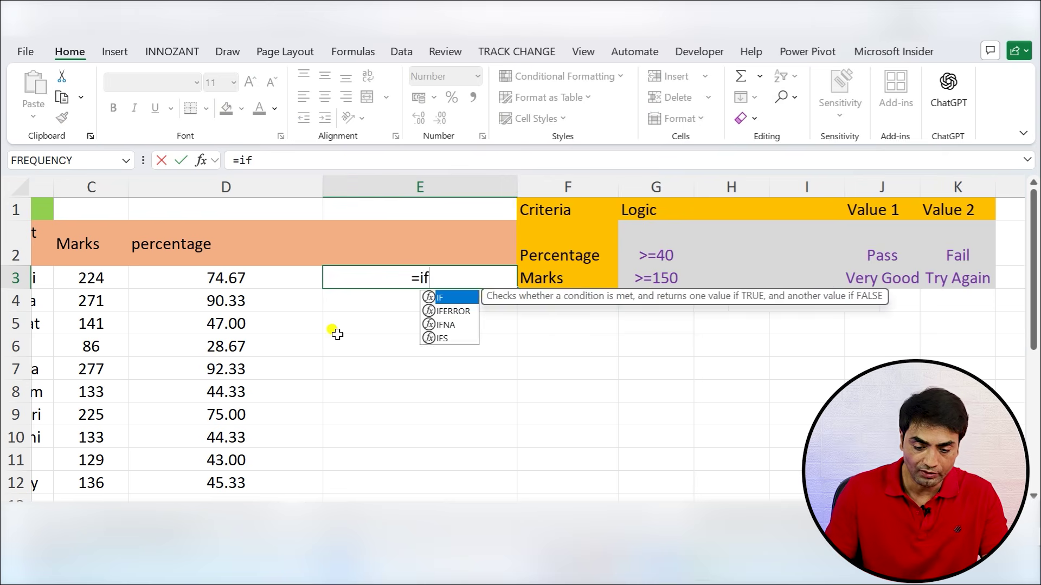
key("Tab")
left_click(231, 279)
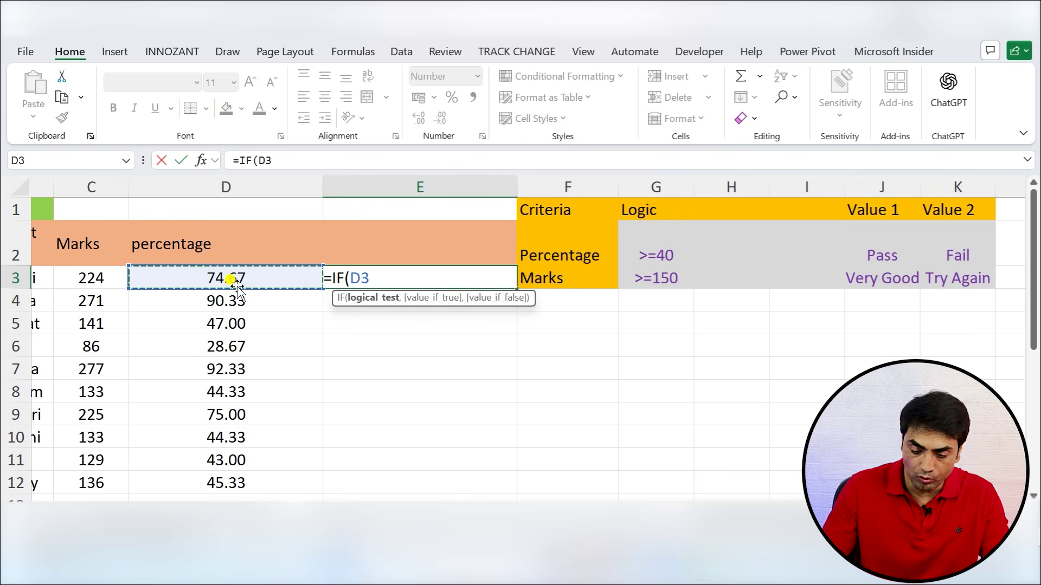
type(">=")
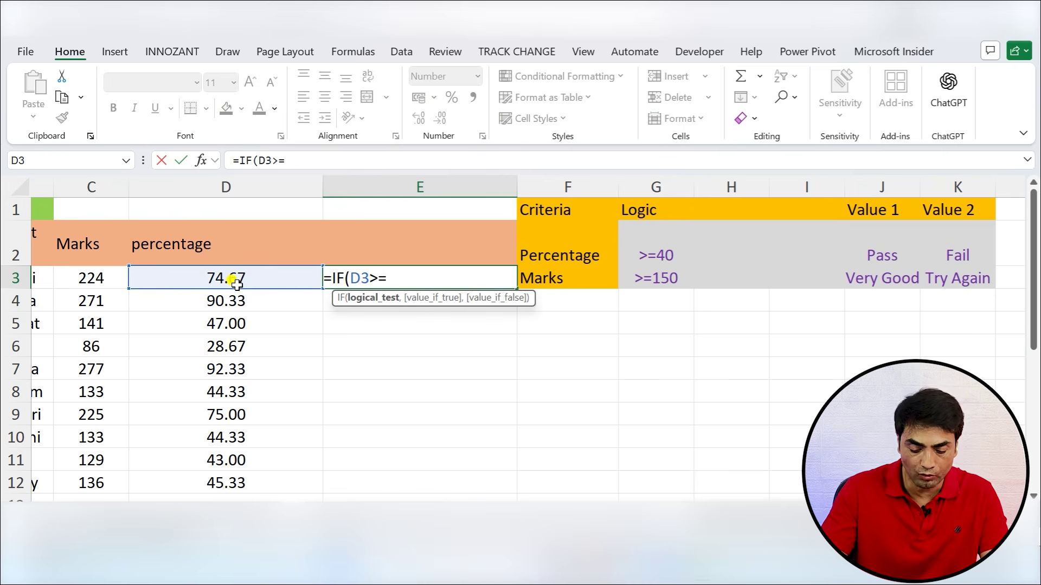
type("40,")
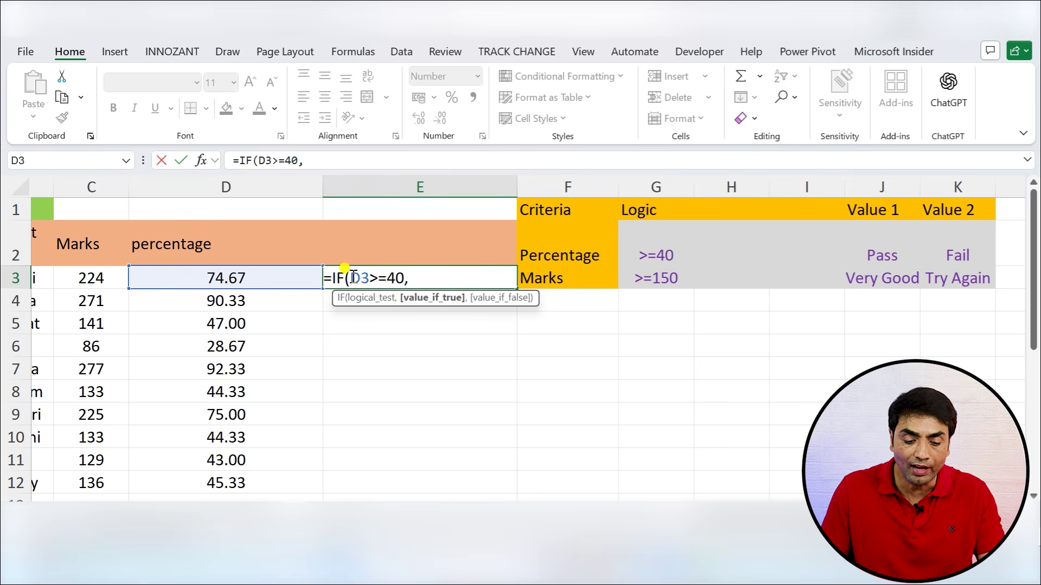
left_click_drag(350, 278, 405, 282)
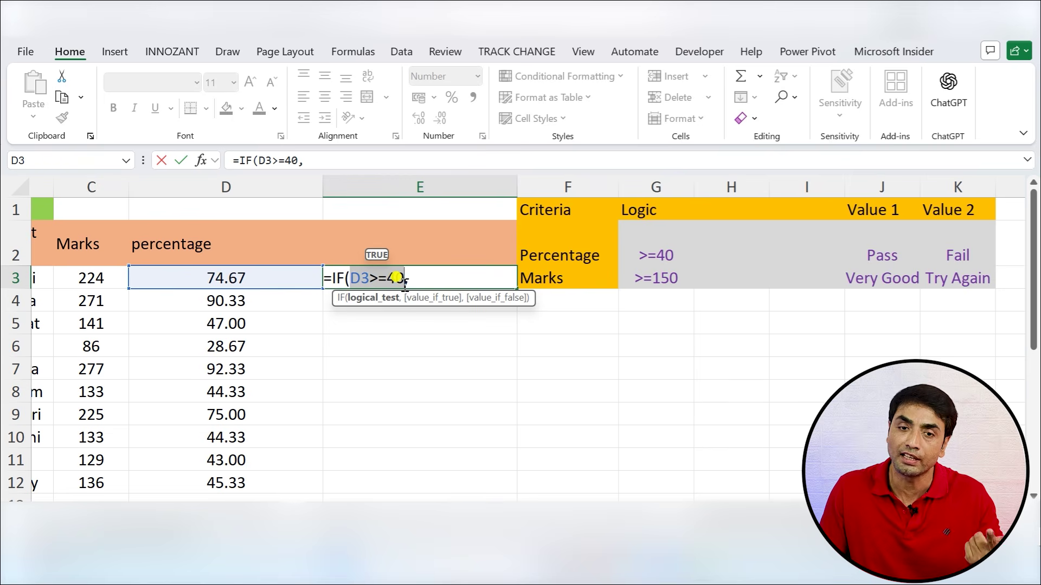
key("F9")
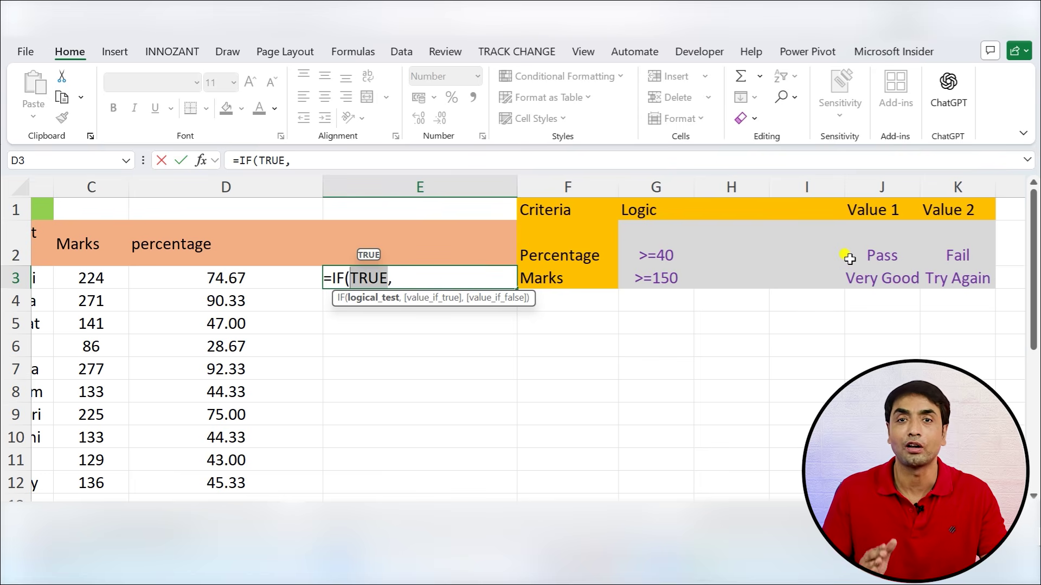
key("Escape")
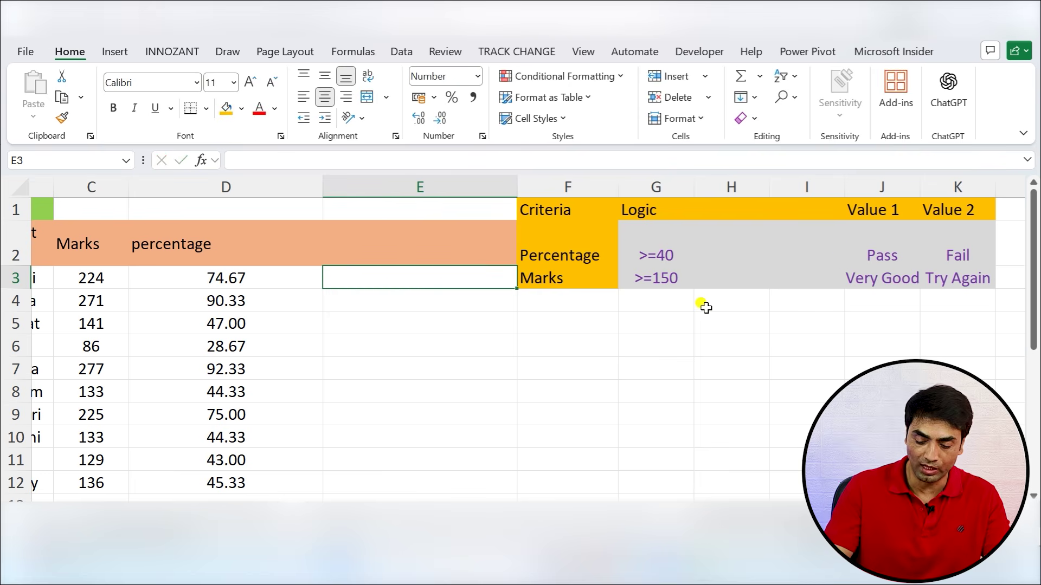
Step: Enter =IF(D3>=40,"pass","fail") in E3 to grade the first student by percentage
type("=if")
scroll(703, 307, "left", 1)
key("Tab")
left_click(280, 275)
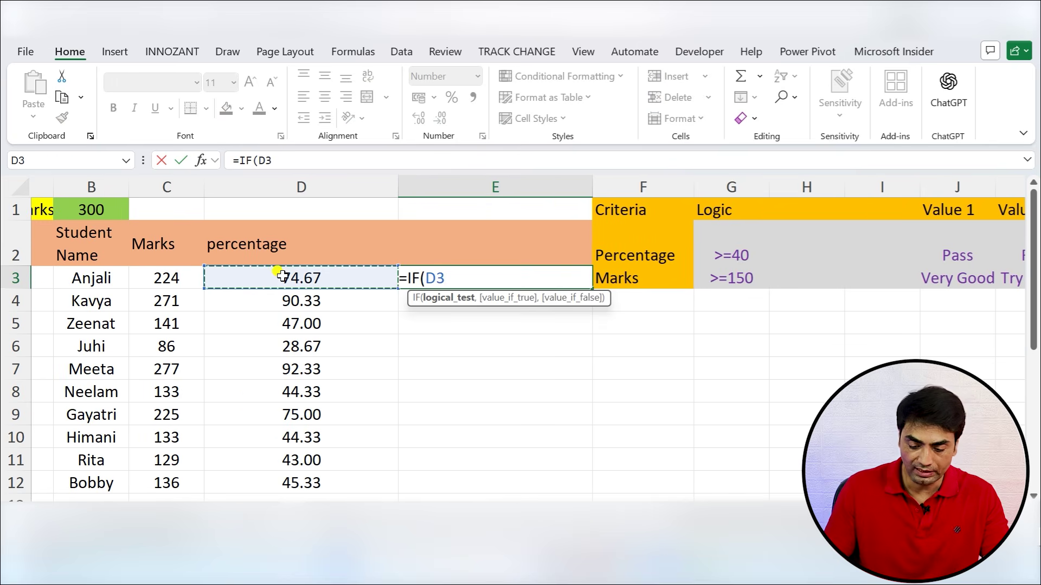
type(">=40,")
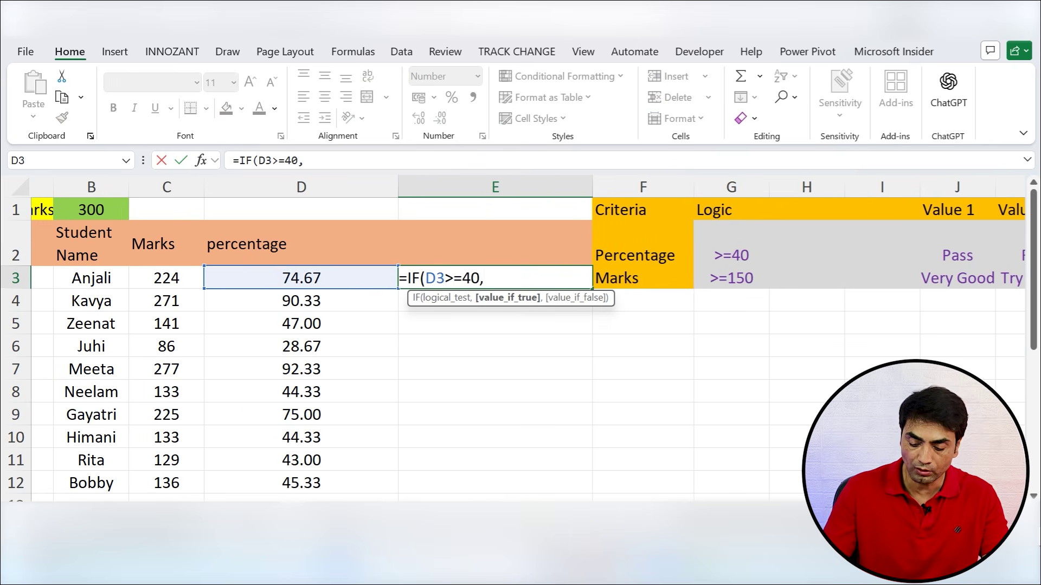
type("\"pass\",\"")
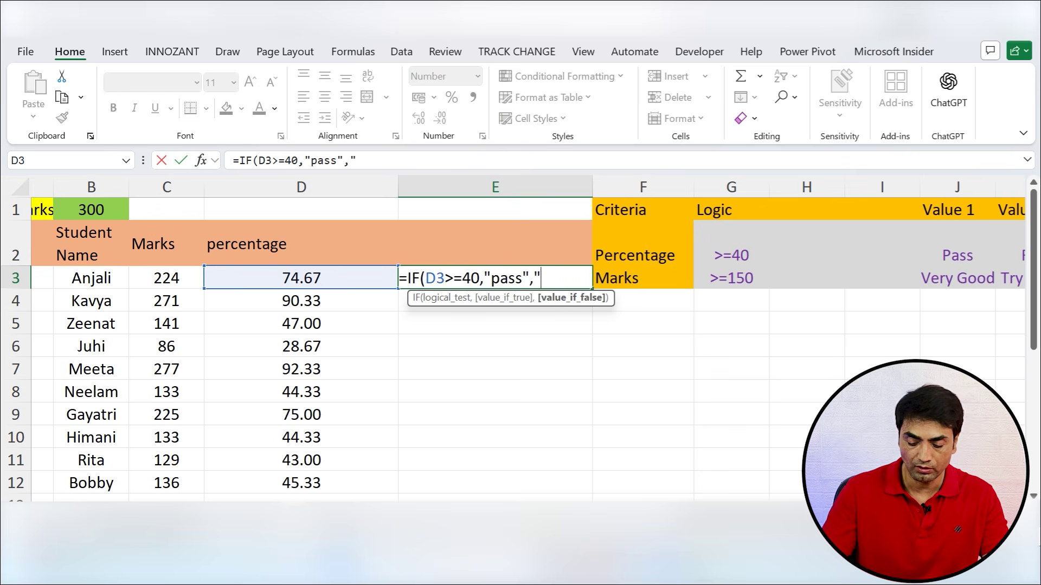
type("fail\")")
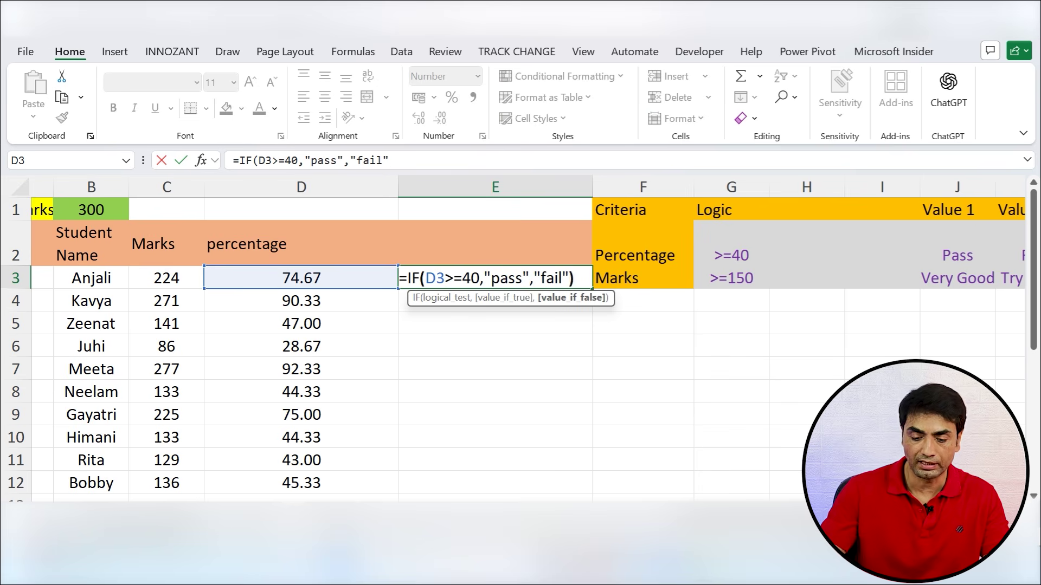
key("Return")
Step: Copy the pass/fail formula from E3 down column E and check row 6 against its percentage
left_click(580, 287)
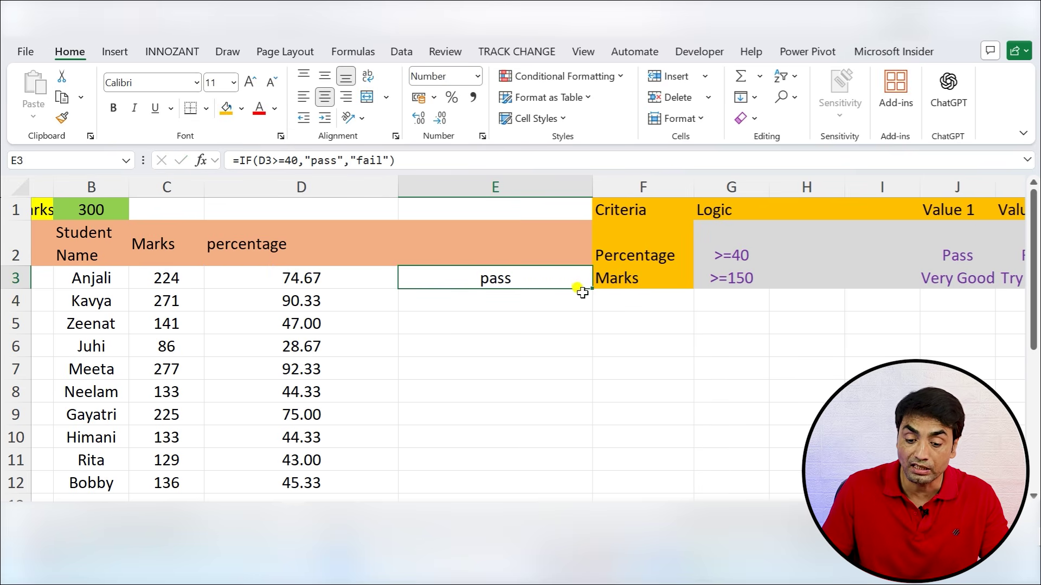
double_click(592, 288)
left_click(509, 347)
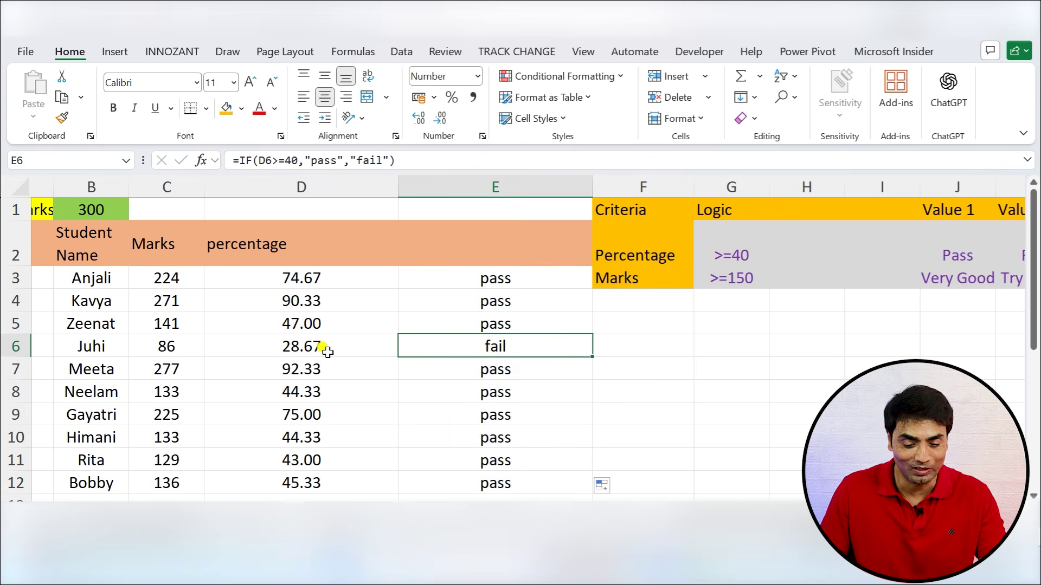
left_click(312, 349)
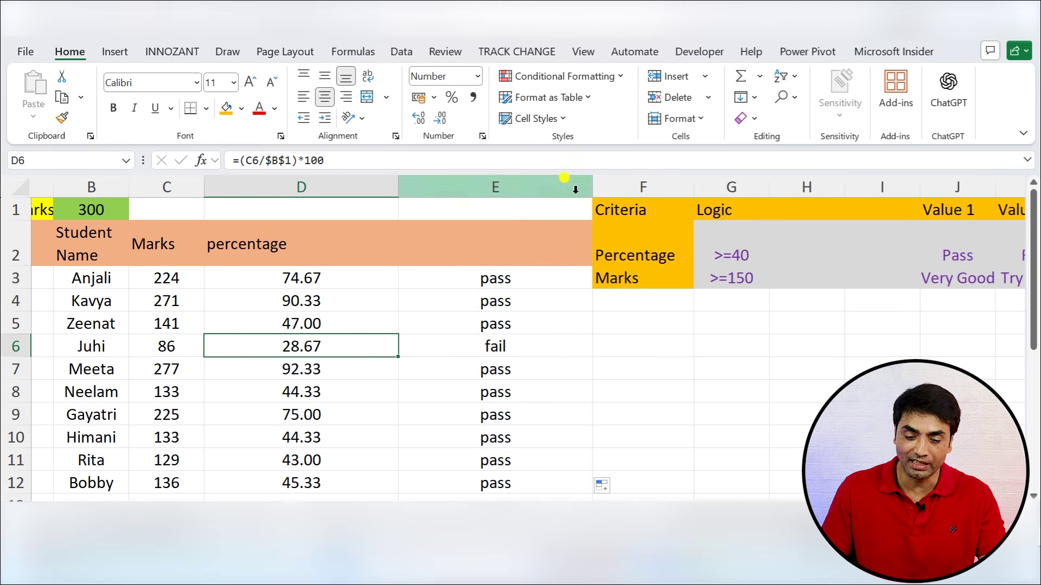
Step: Narrow column E and insert a new blank column between it and the Criteria table
left_click_drag(592, 187, 493, 203)
right_click(529, 187)
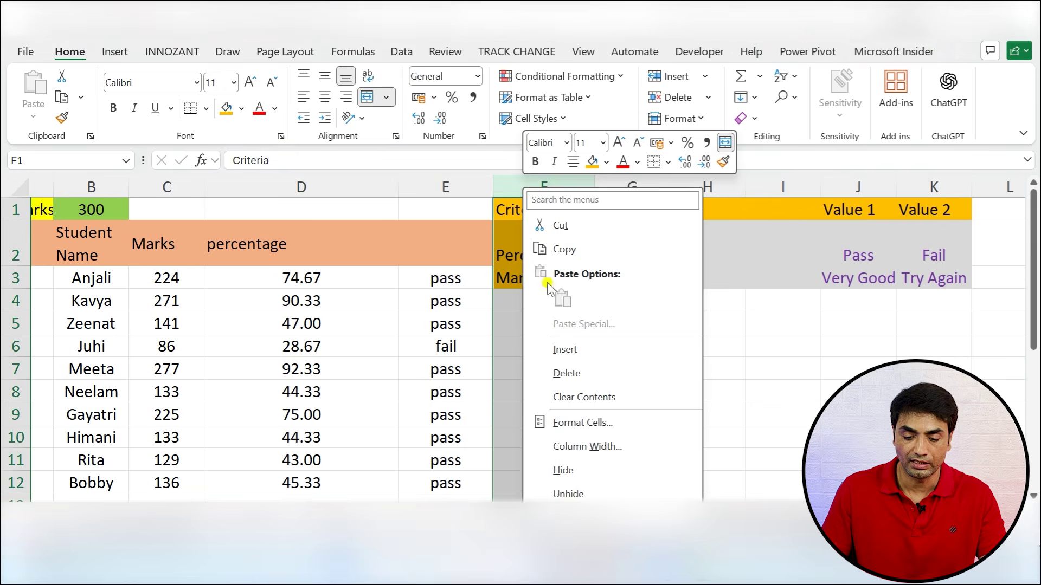
left_click(561, 346)
Step: Enter =IF(C3>=150,"very good","try again") in F3 to grade by marks and copy it down column F
left_click(520, 276)
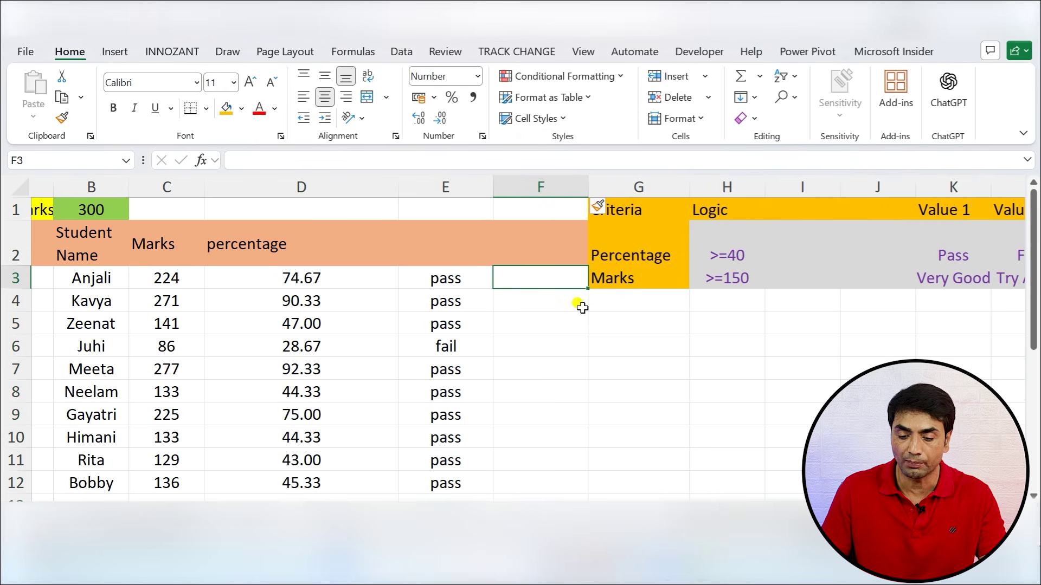
type("=IF(")
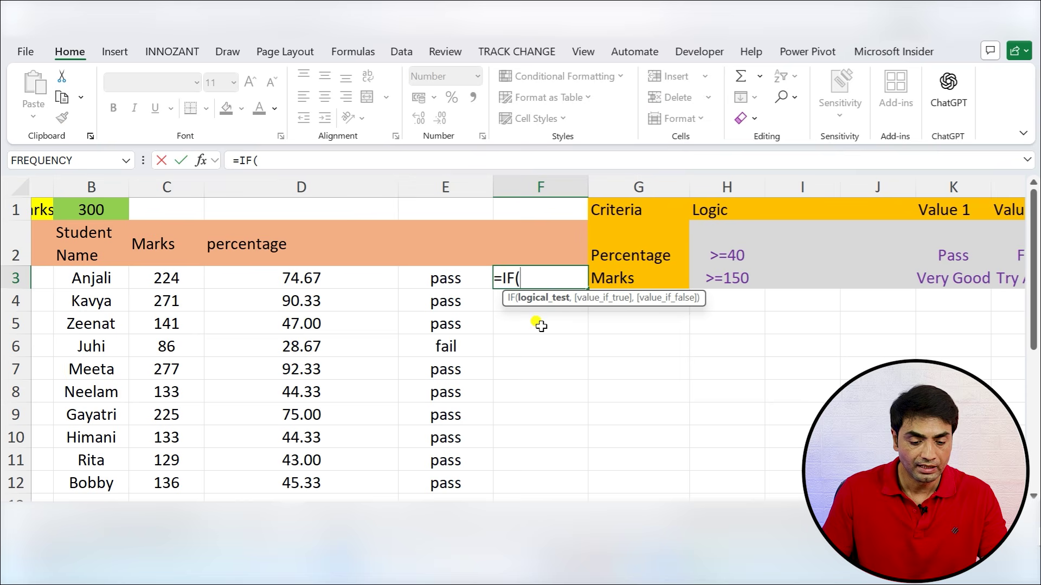
left_click(165, 273)
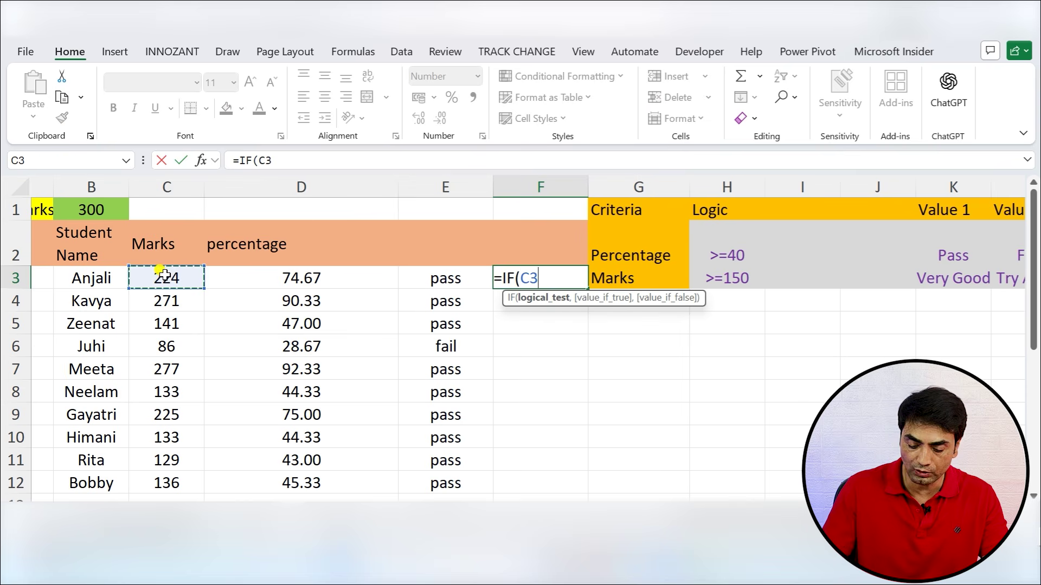
type(">=150")
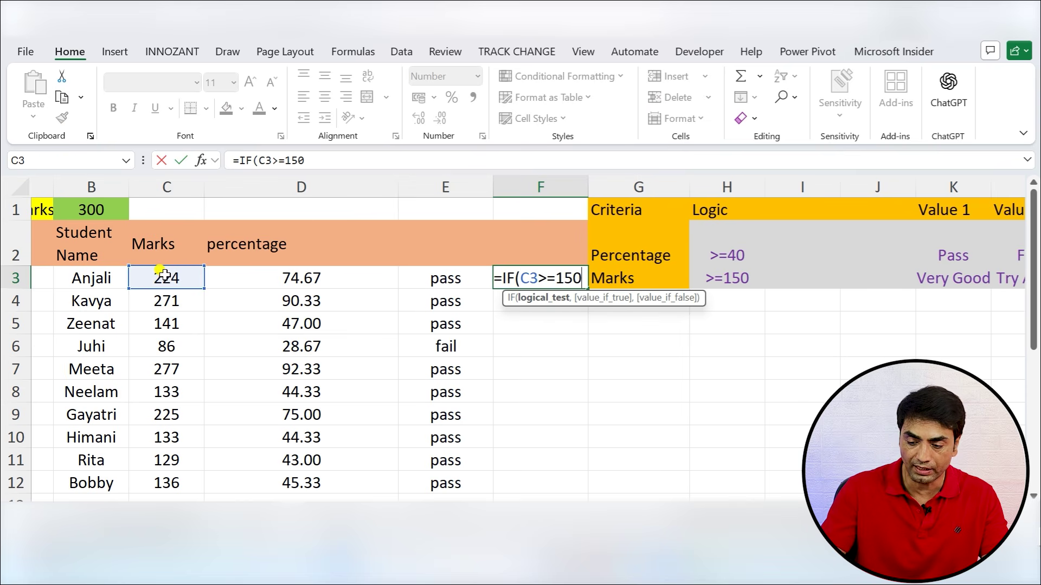
type(",\"ver")
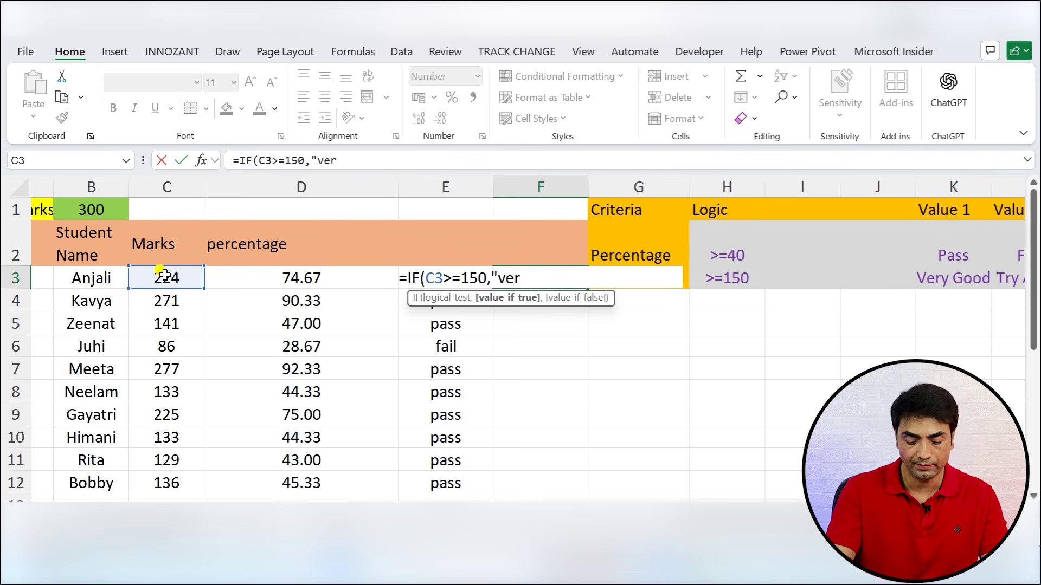
type("y good")
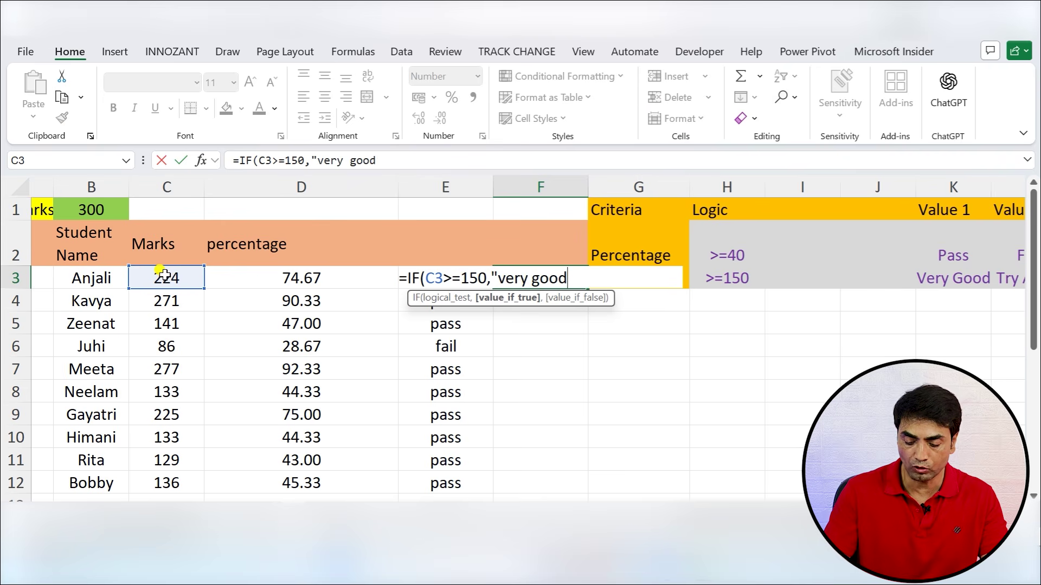
type("\",\"")
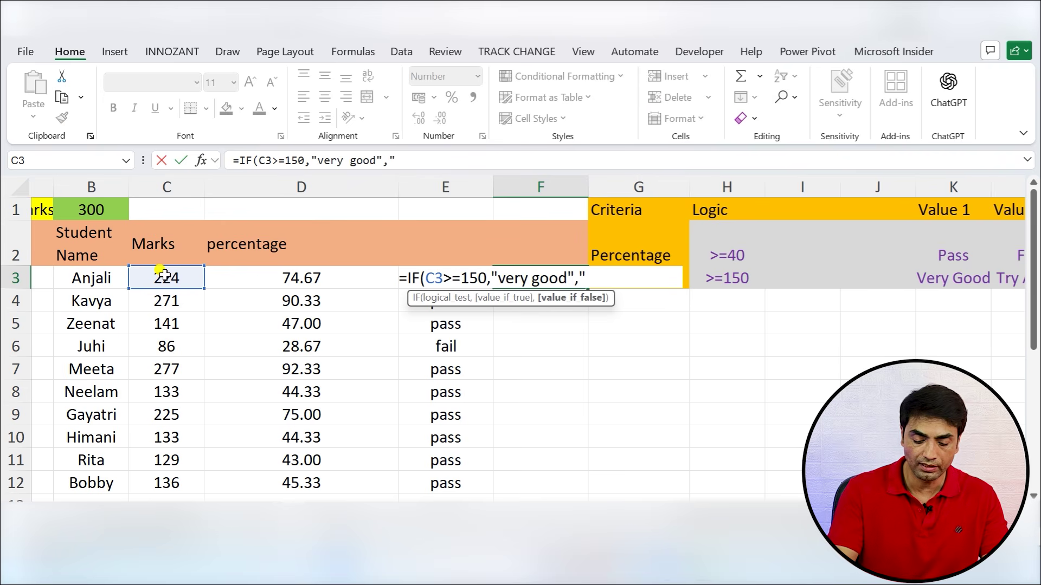
type("try agai\")")
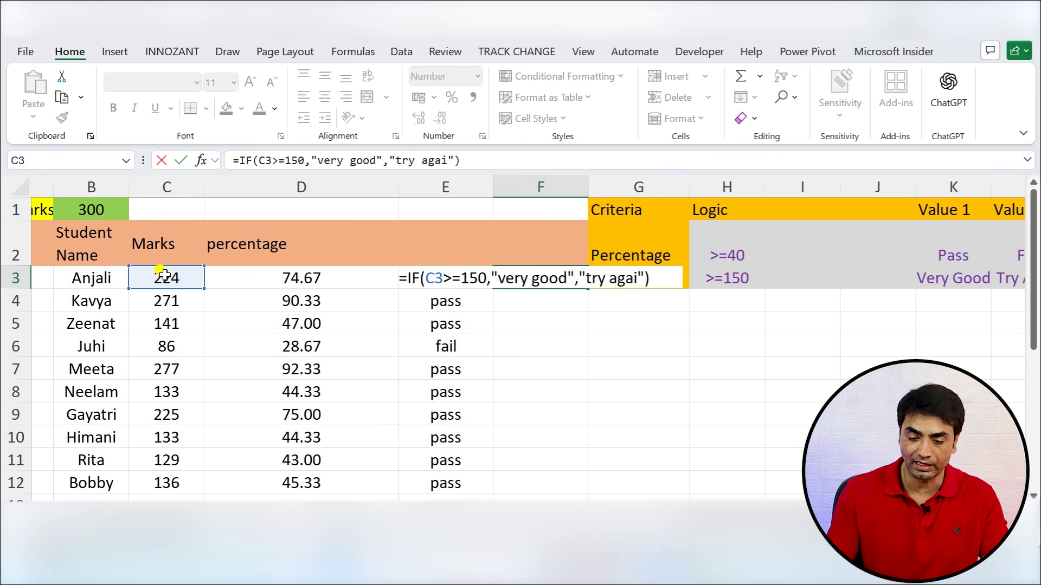
key("BackSpace")
key("BackSpace")
type("n")
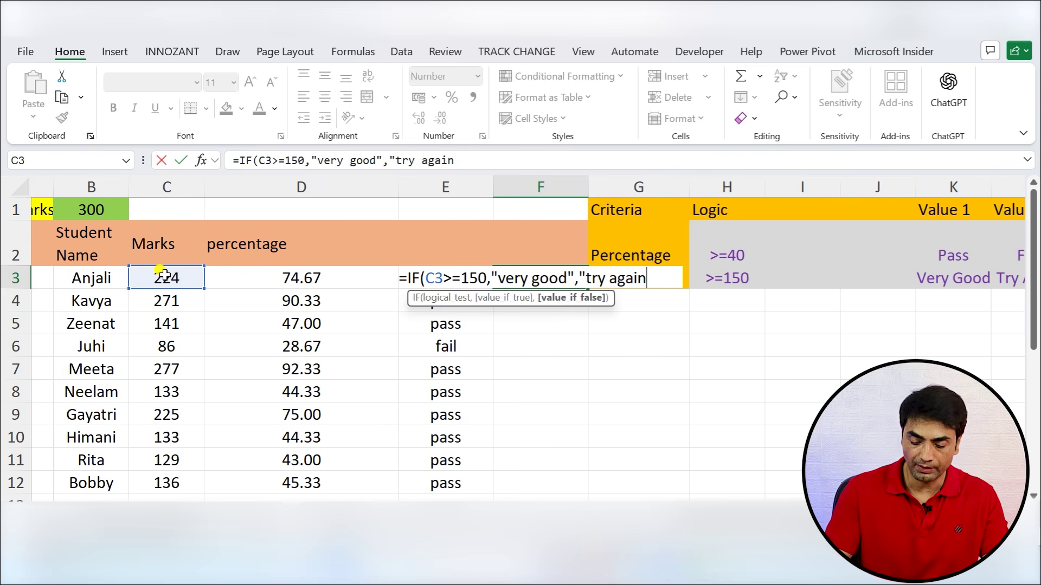
type("\")")
key("Return")
left_click(547, 275)
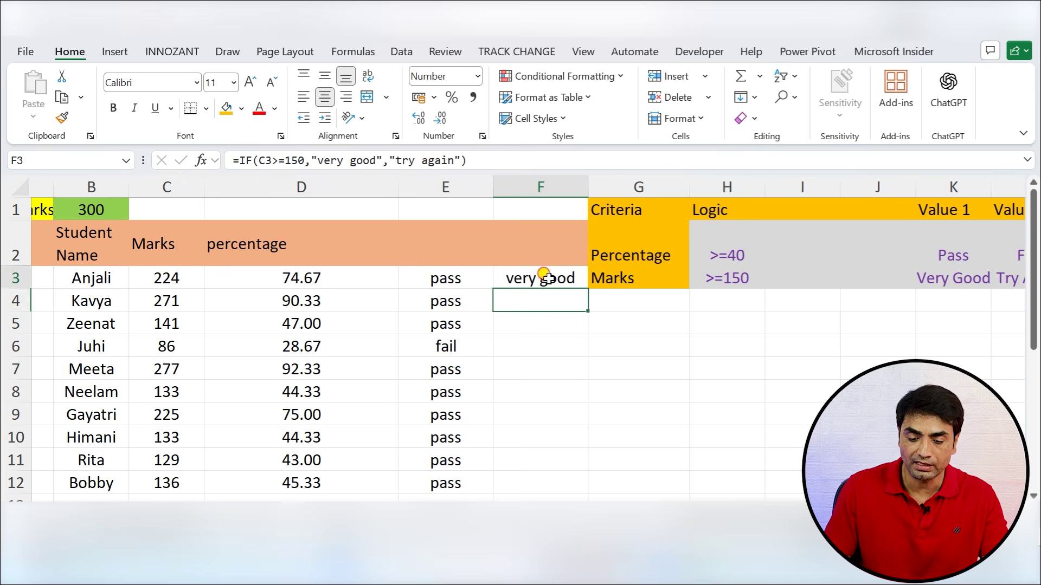
double_click(588, 289)
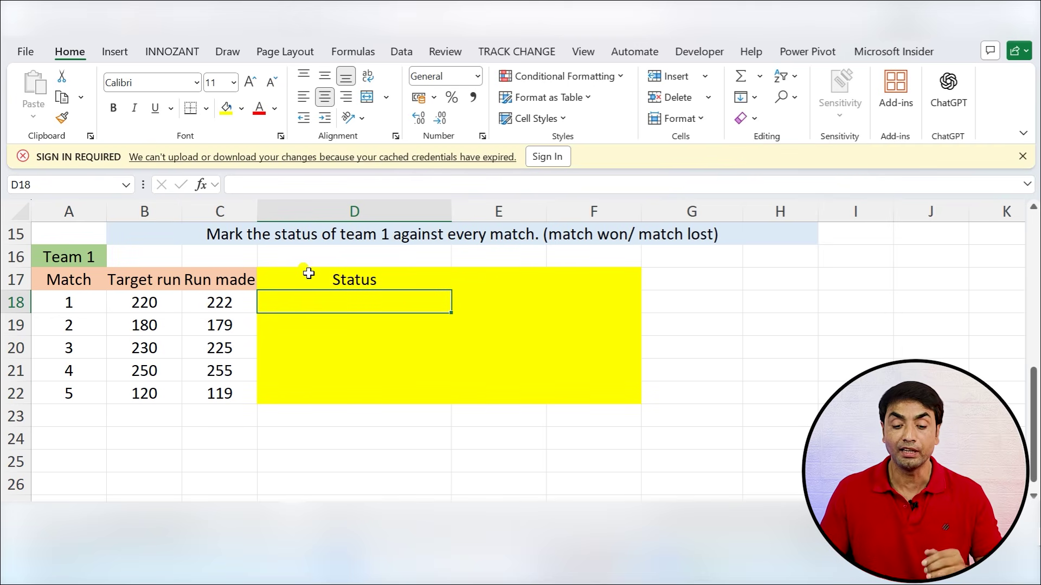
Step: Dismiss the sign-in notice and enter =IF(B18<C18,"match won","lost") in D18 for Team 1's first match
left_click(1022, 157)
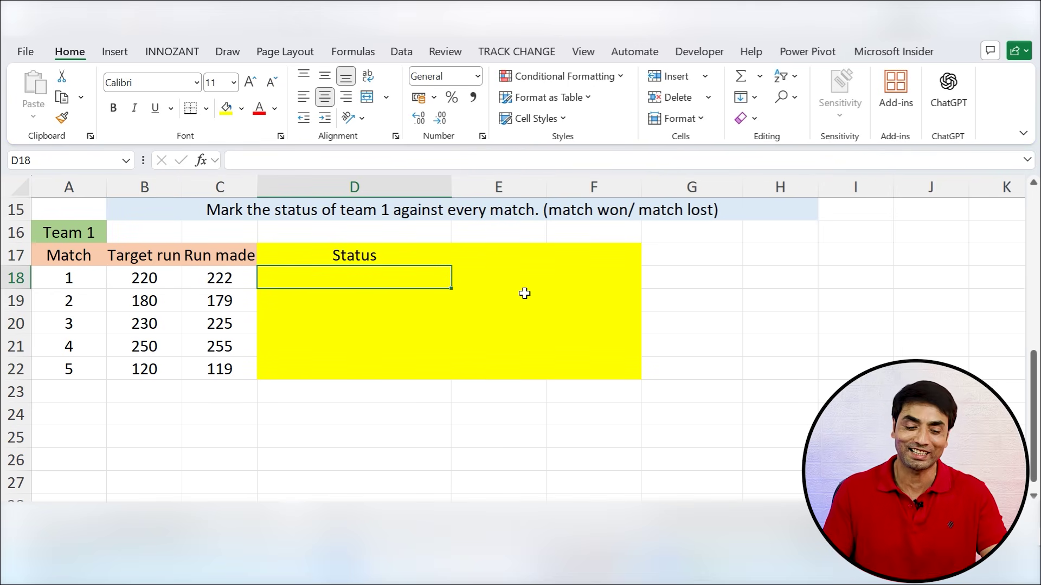
type("=i")
key("Tab")
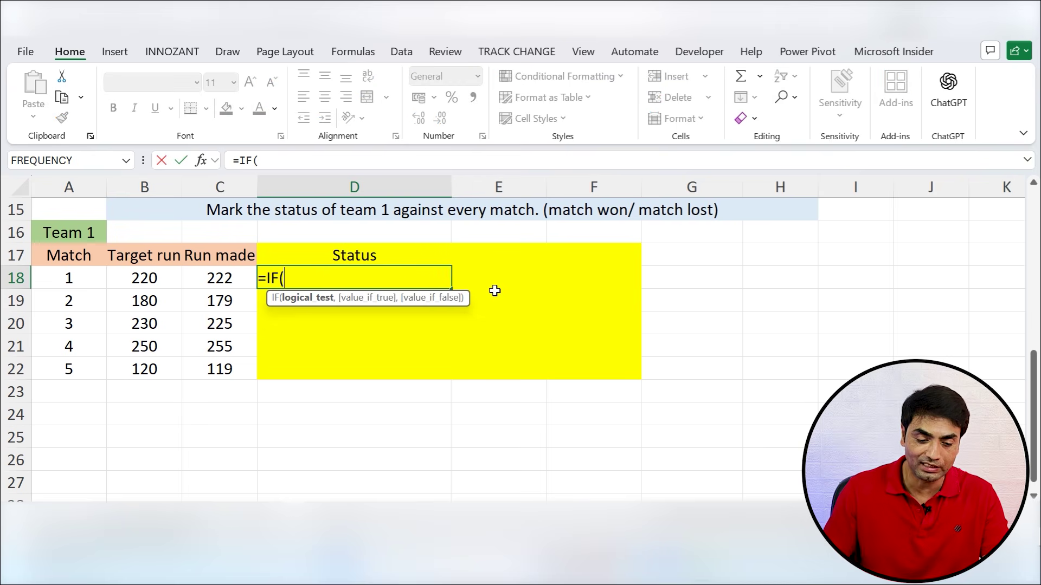
left_click(142, 278)
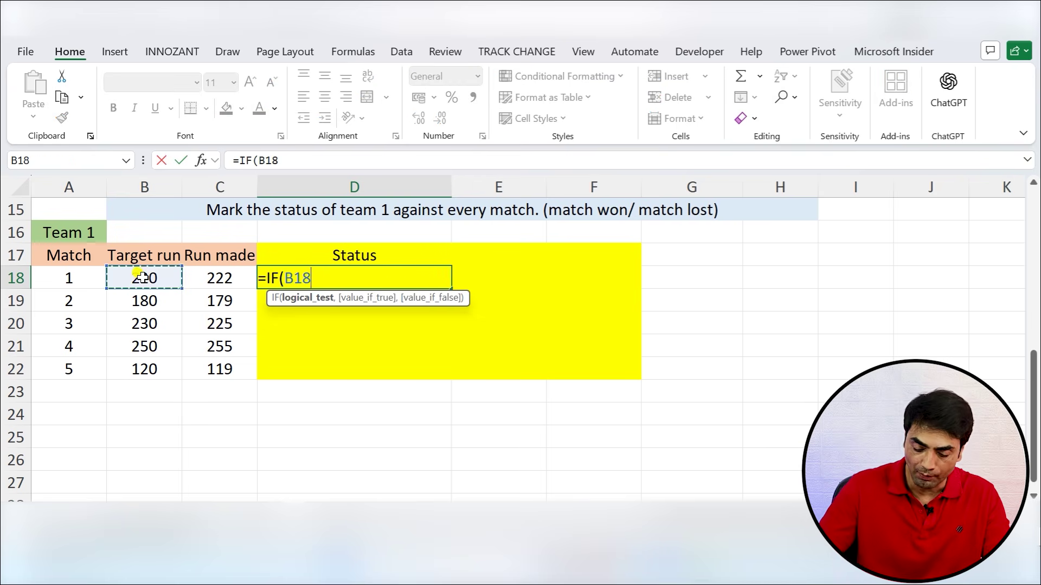
type("<")
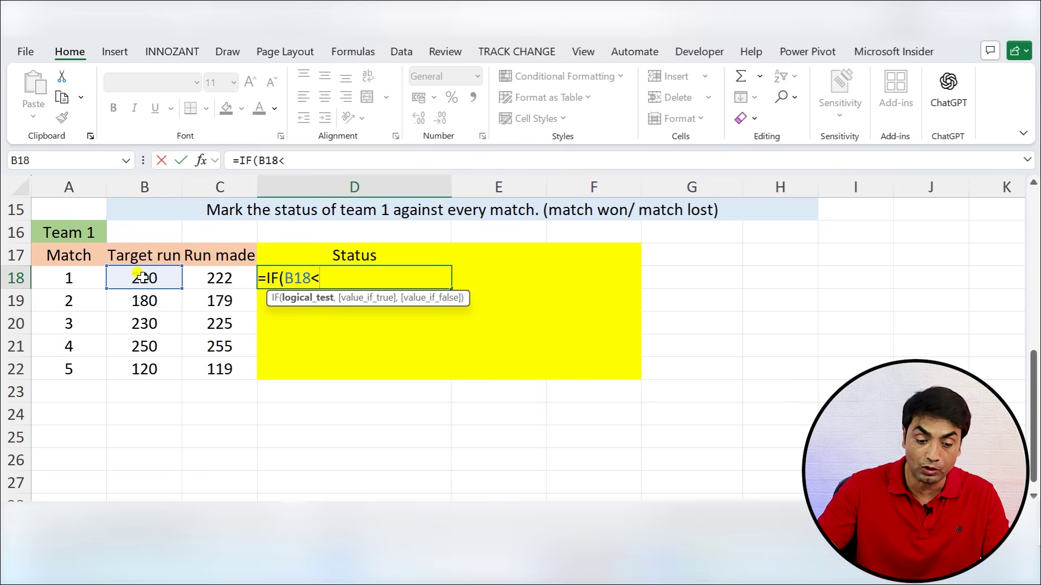
left_click(211, 278)
type(",")
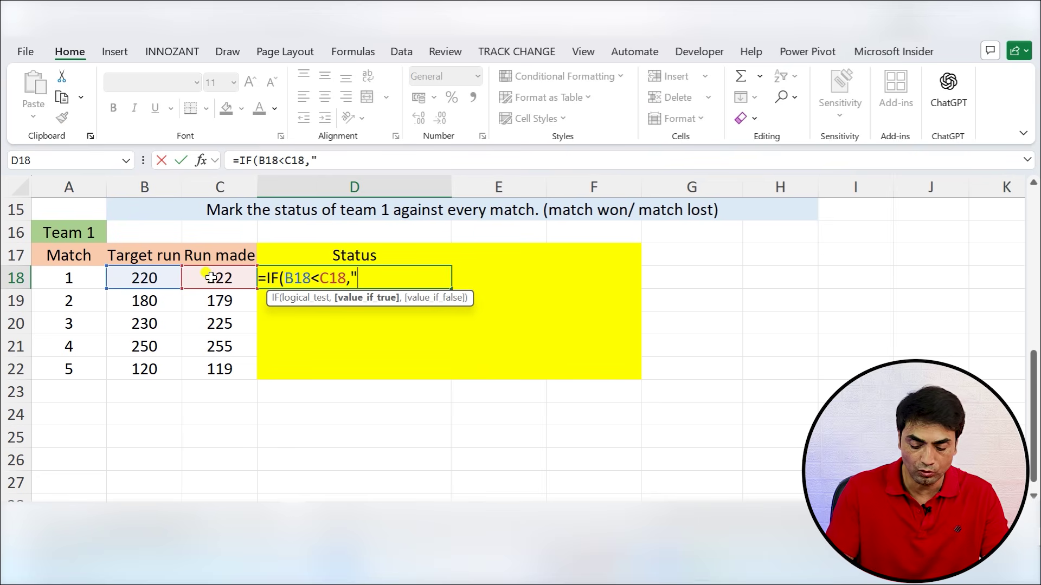
type("\"mat")
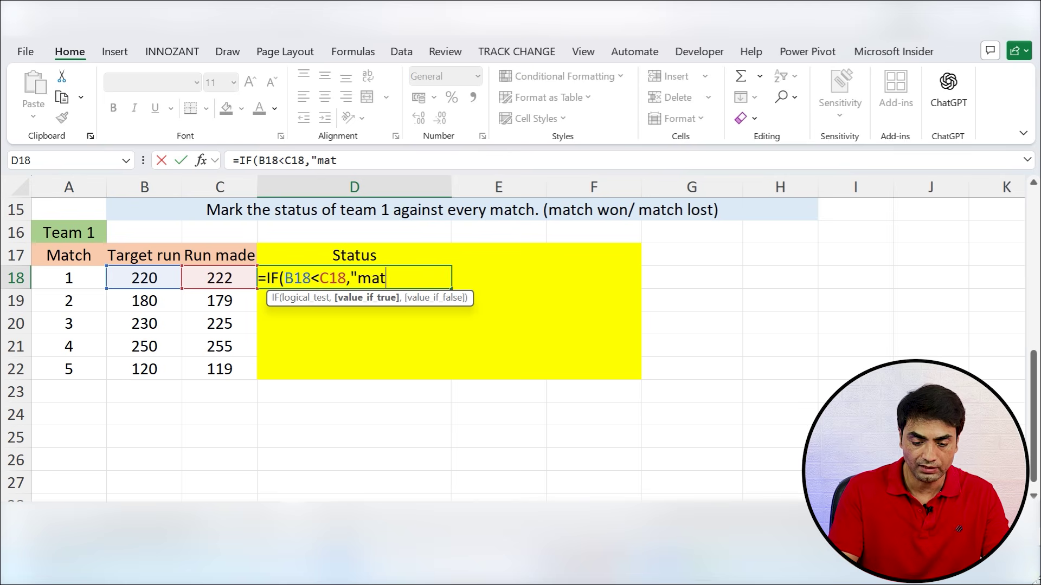
type("ch won\"")
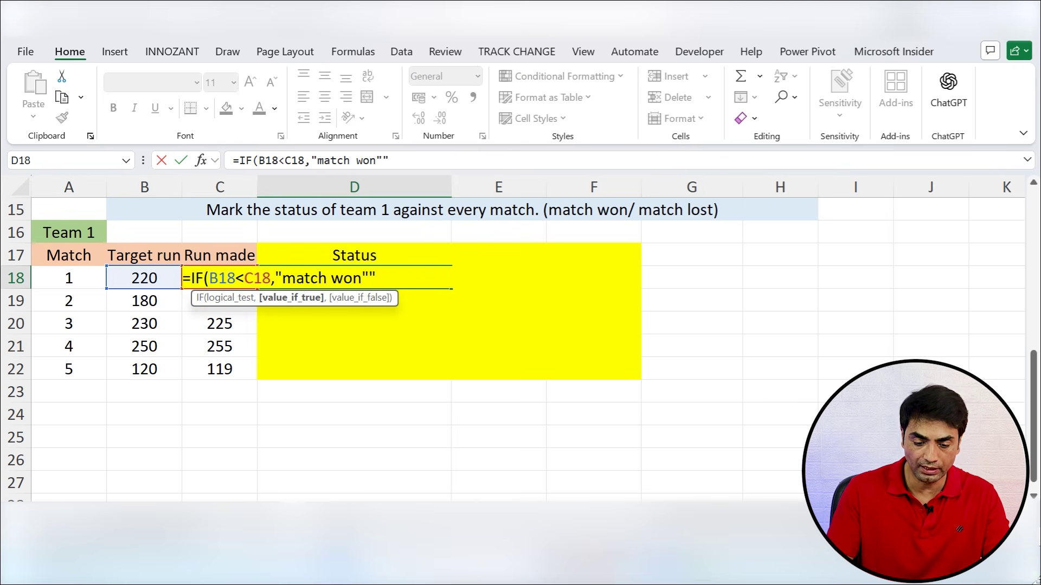
type(",\"")
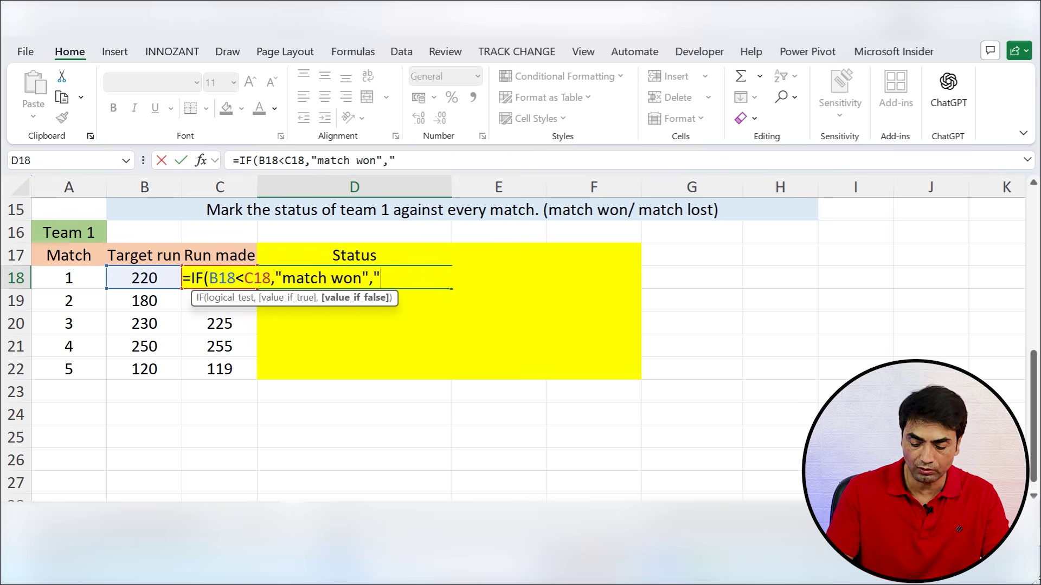
type("lost\")")
key("Return")
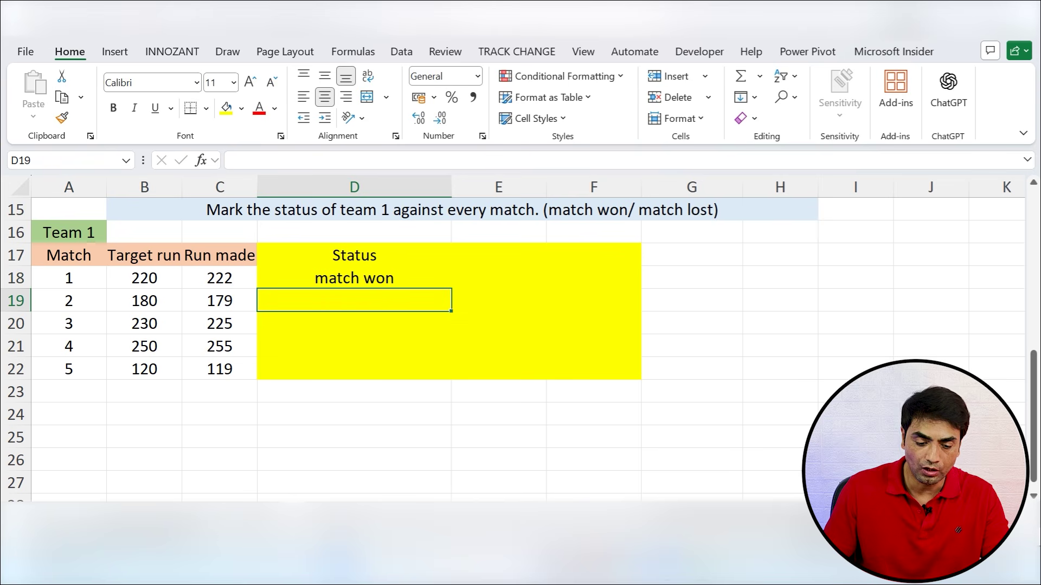
Step: Fill the status formula from D18 down to D22 and check match 2 against its target and runs made
left_click_drag(371, 279, 374, 371)
key("ctrl+d")
left_click(355, 323)
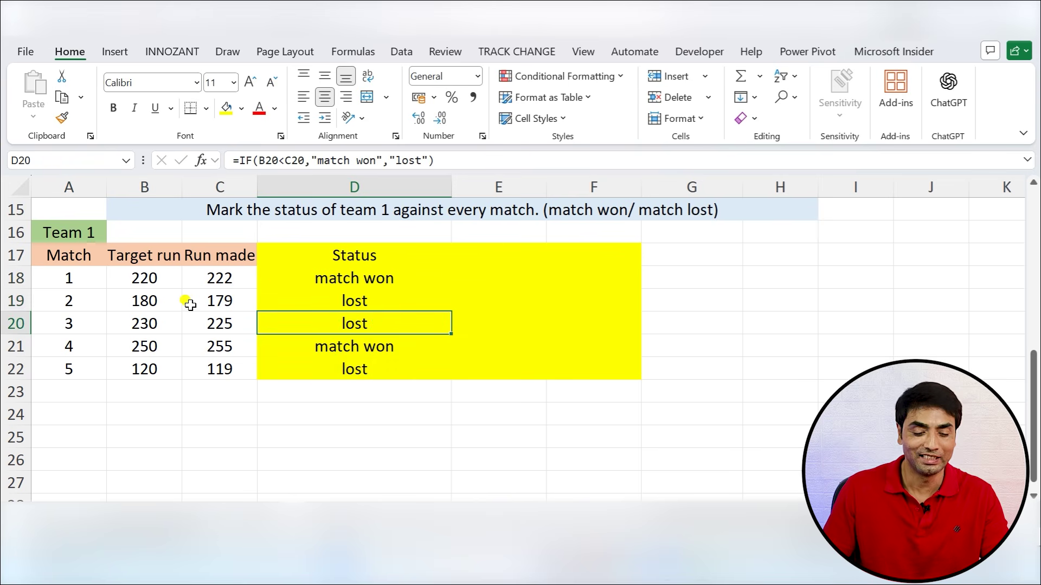
left_click(336, 301)
left_click(164, 300)
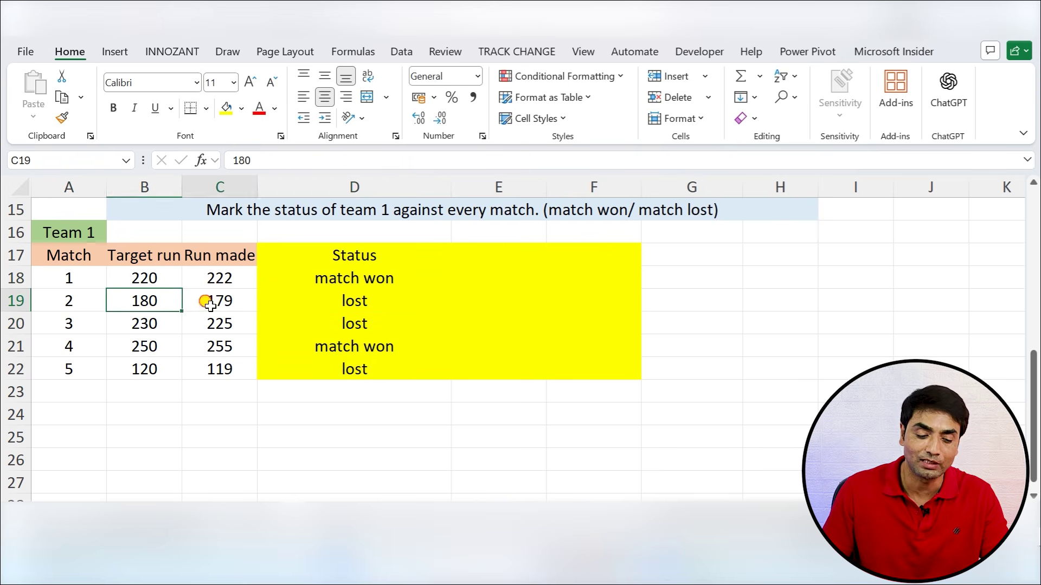
left_click(210, 305)
left_click(360, 304)
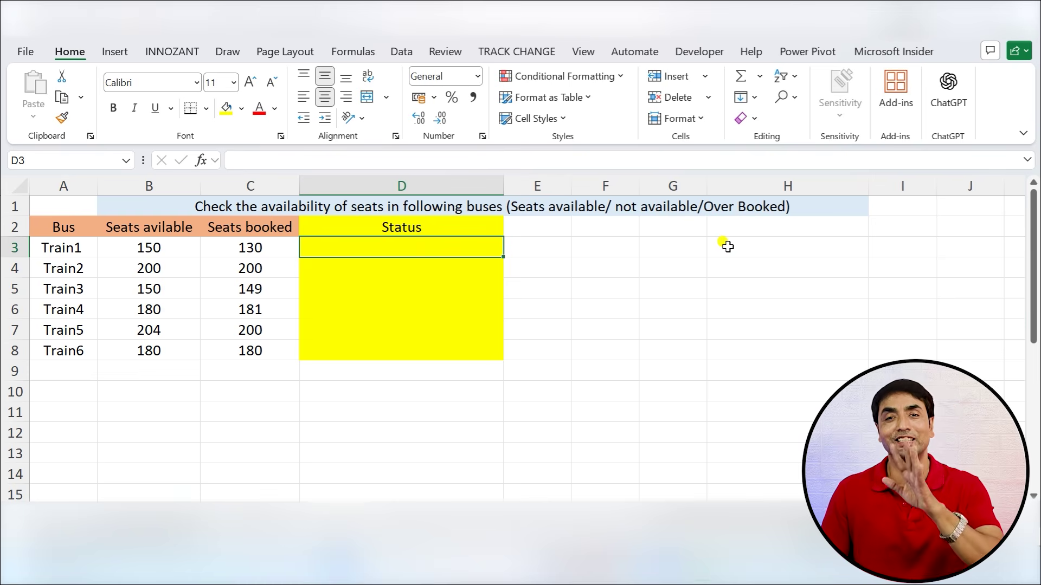
Step: Start the Train1 status formula in D3 with an IF that tests C3<B3 and returns "Seat Available" when true
left_click(407, 275)
left_click(400, 249)
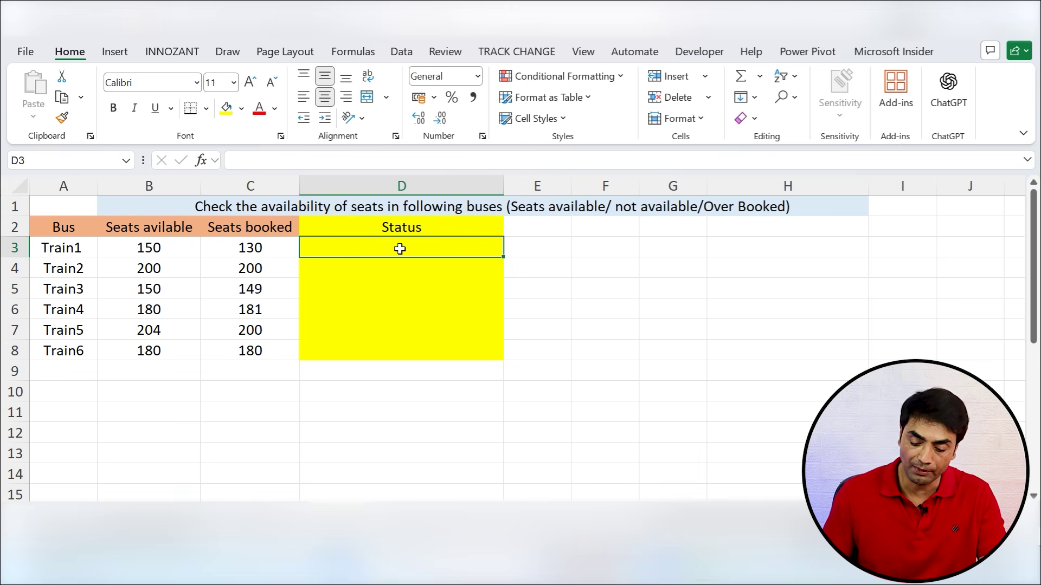
type("=i")
key("Tab")
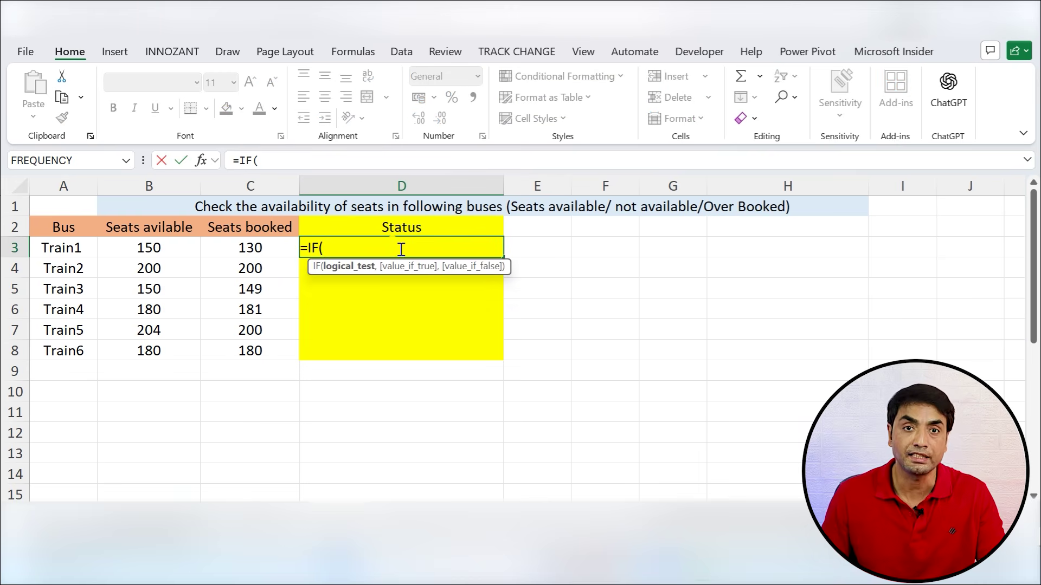
left_click(244, 249)
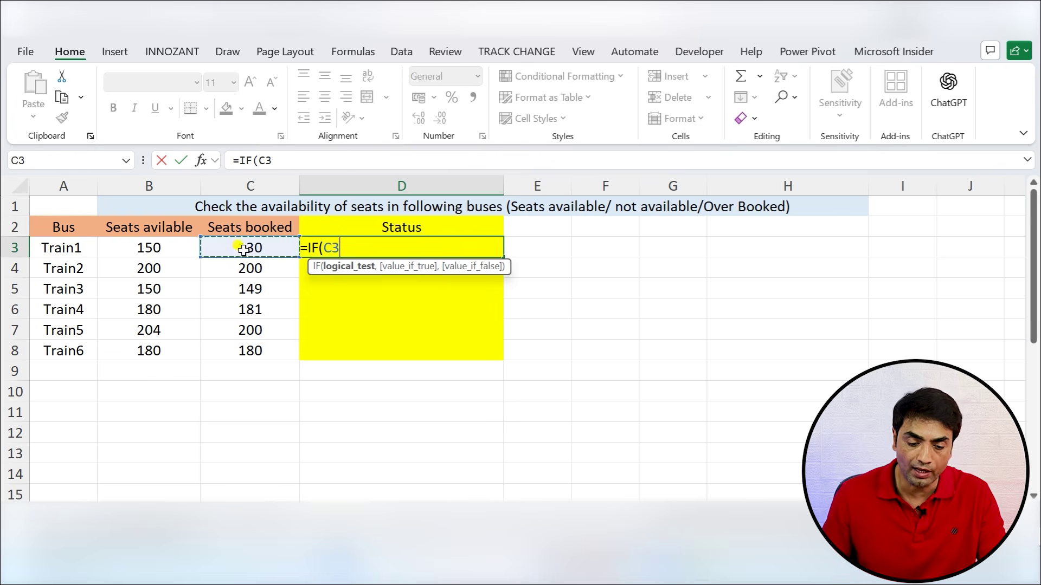
type("<")
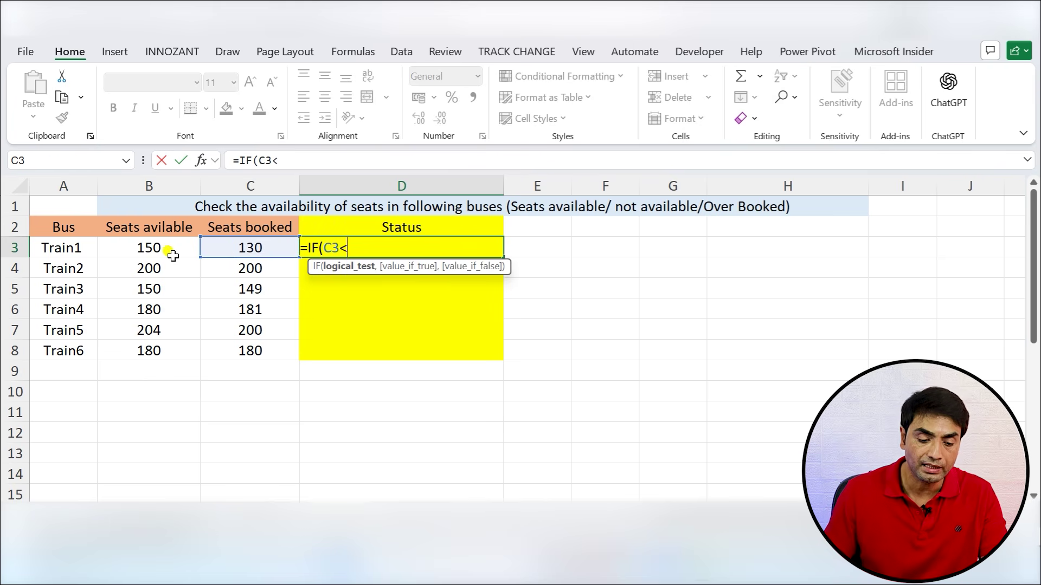
left_click(121, 247)
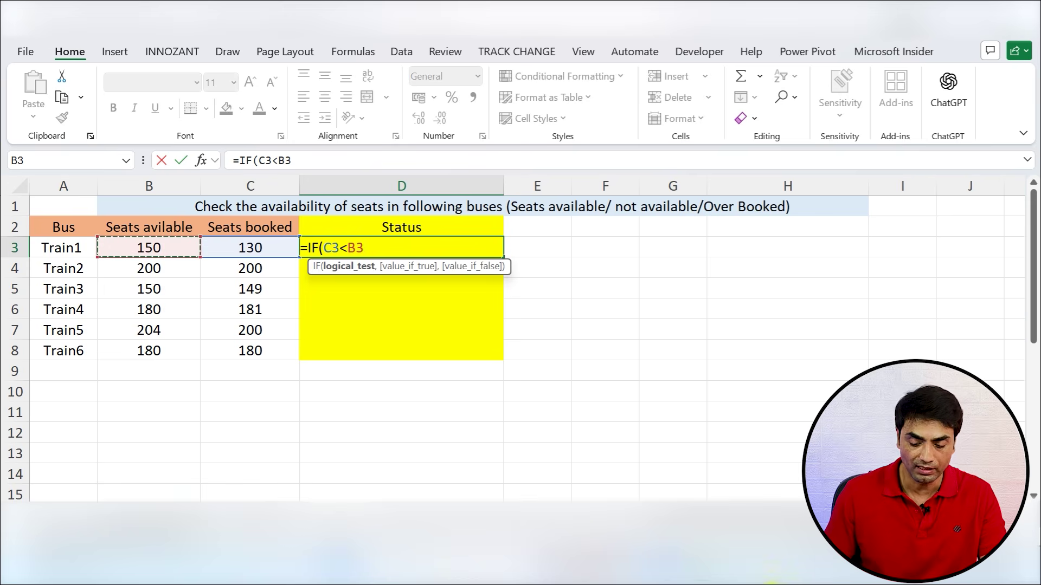
type(",\"Seat Av")
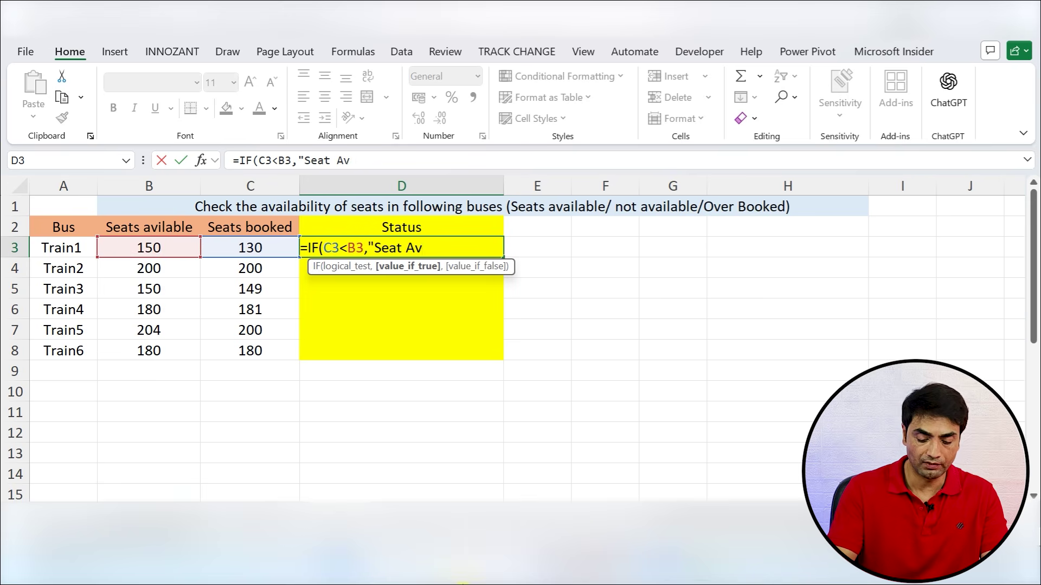
type("ailable")
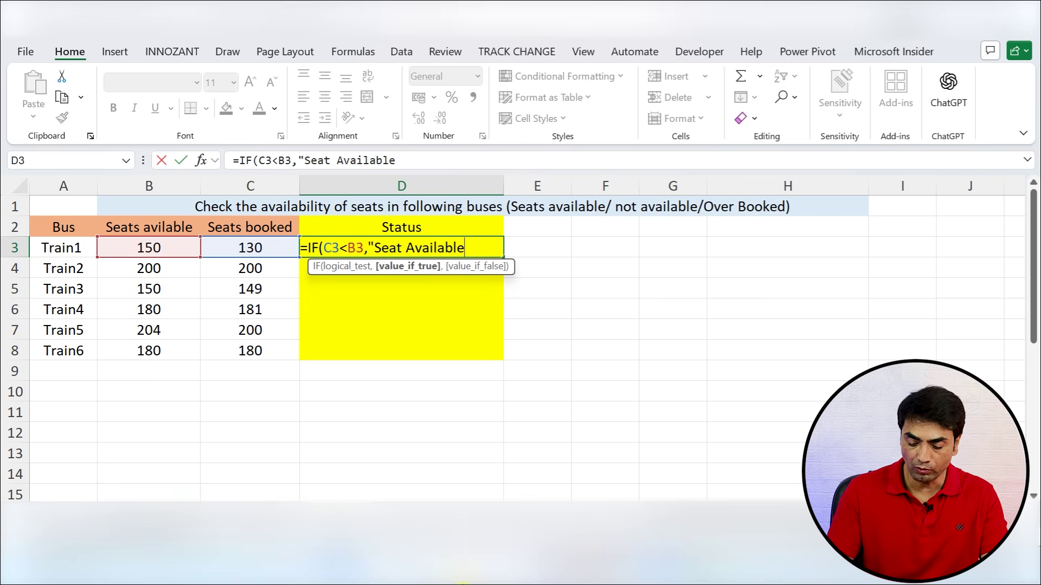
type("\",")
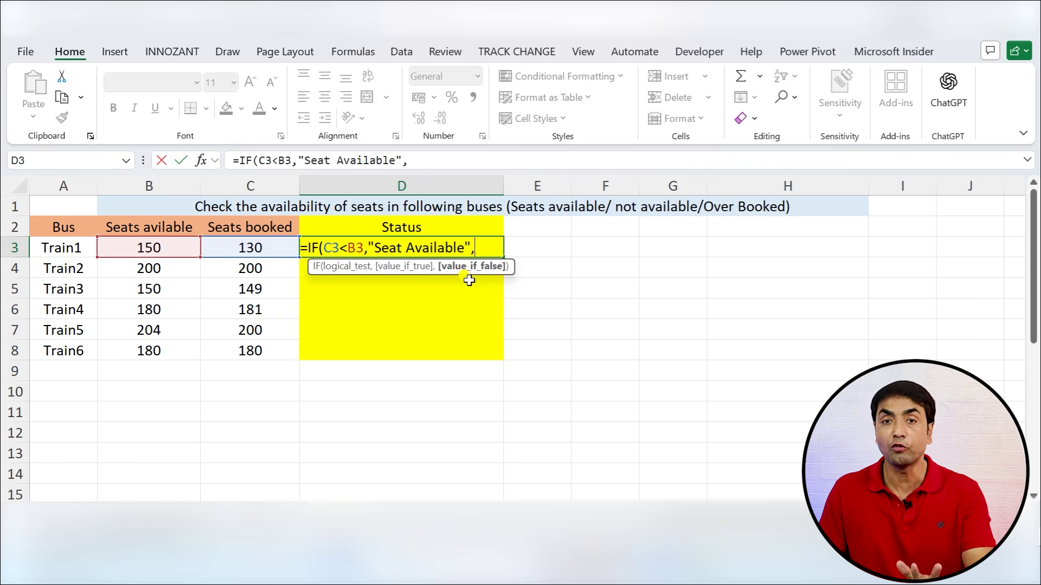
Step: Nest a second IF in the D3 formula that tests C3=B3 and returns "seat full" when true
type("if")
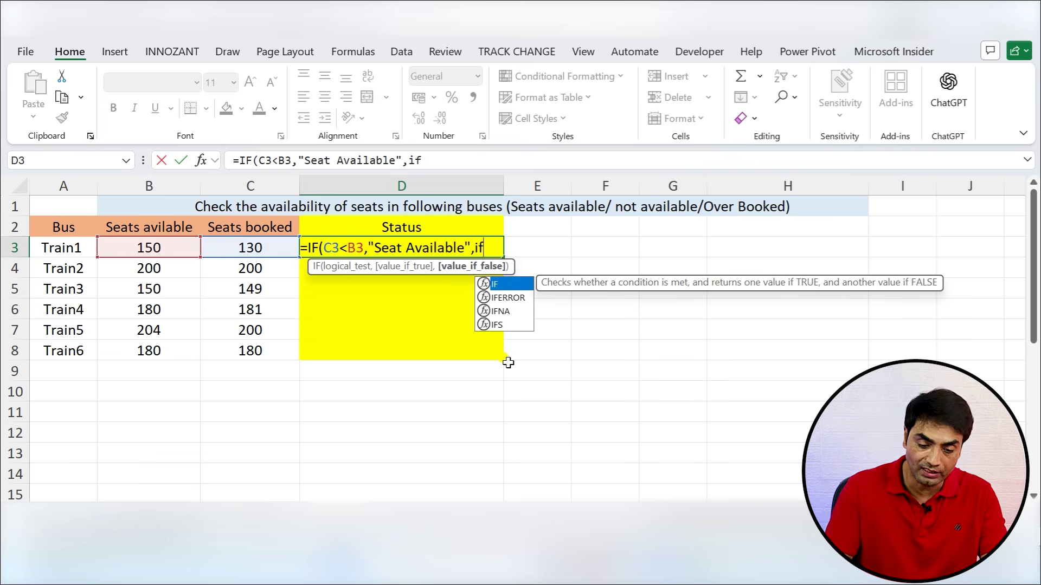
key("Tab")
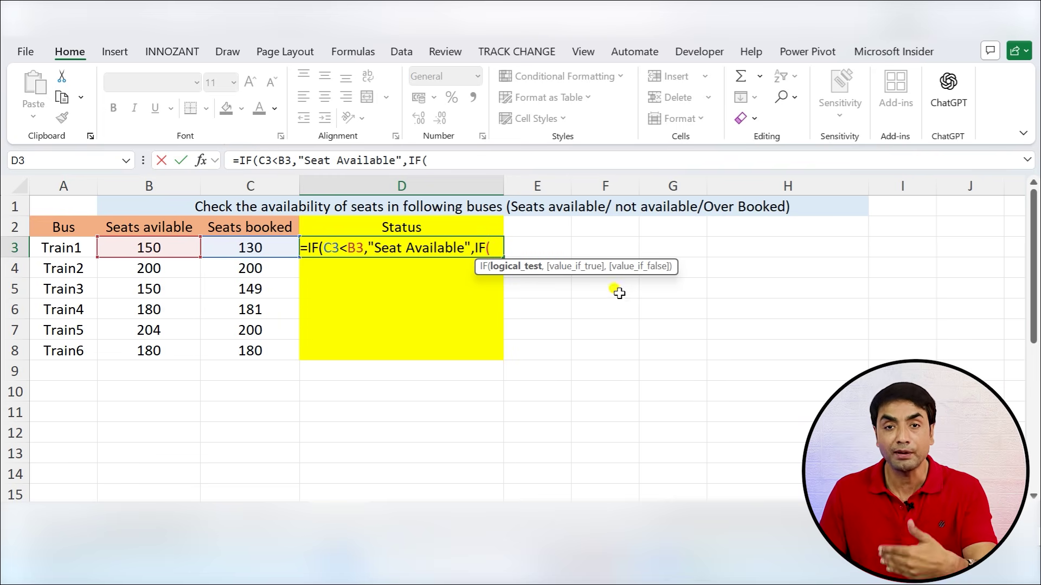
left_click(246, 249)
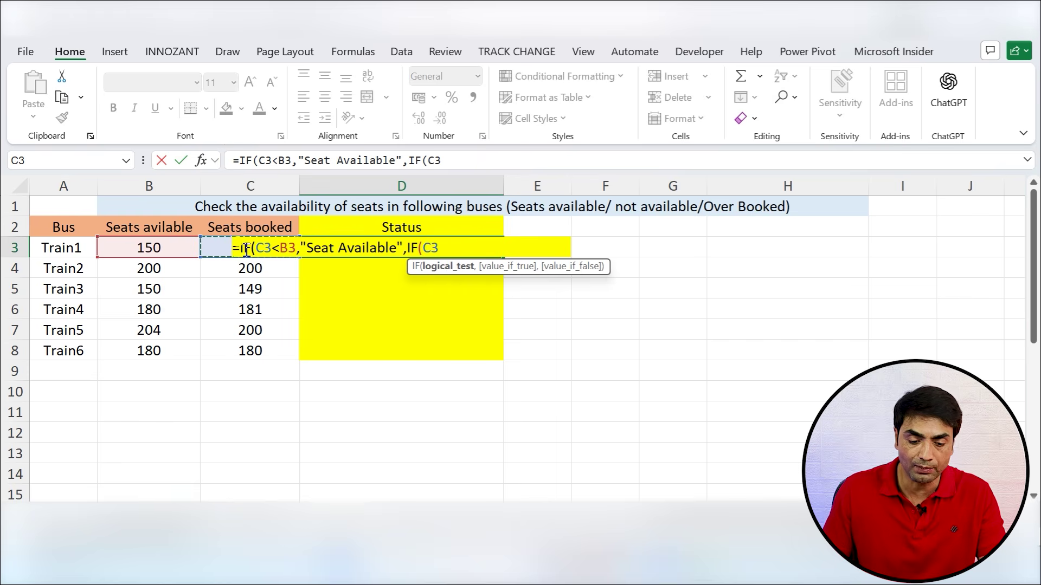
type("=")
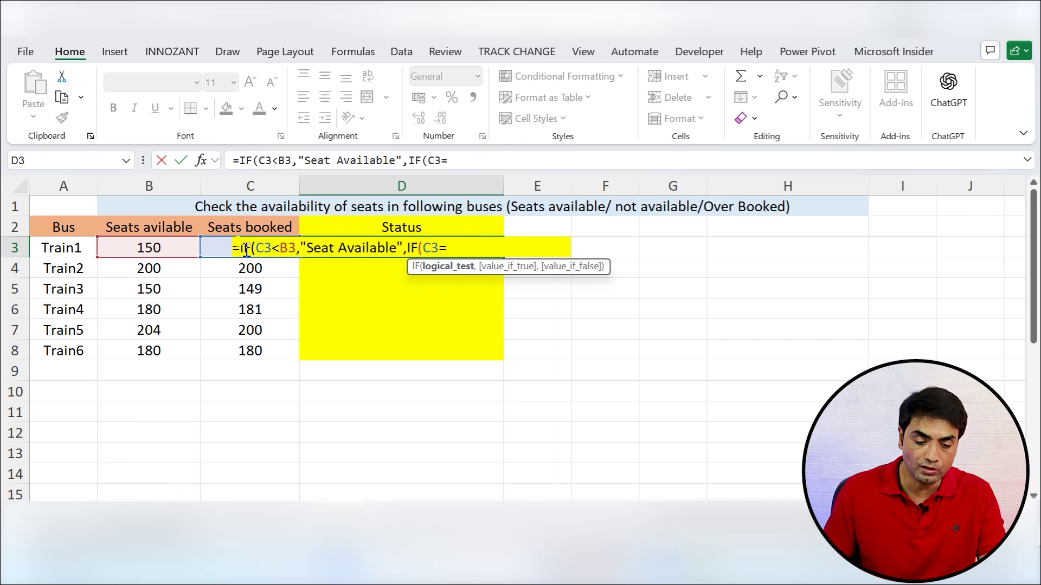
left_click(120, 247)
type(",")
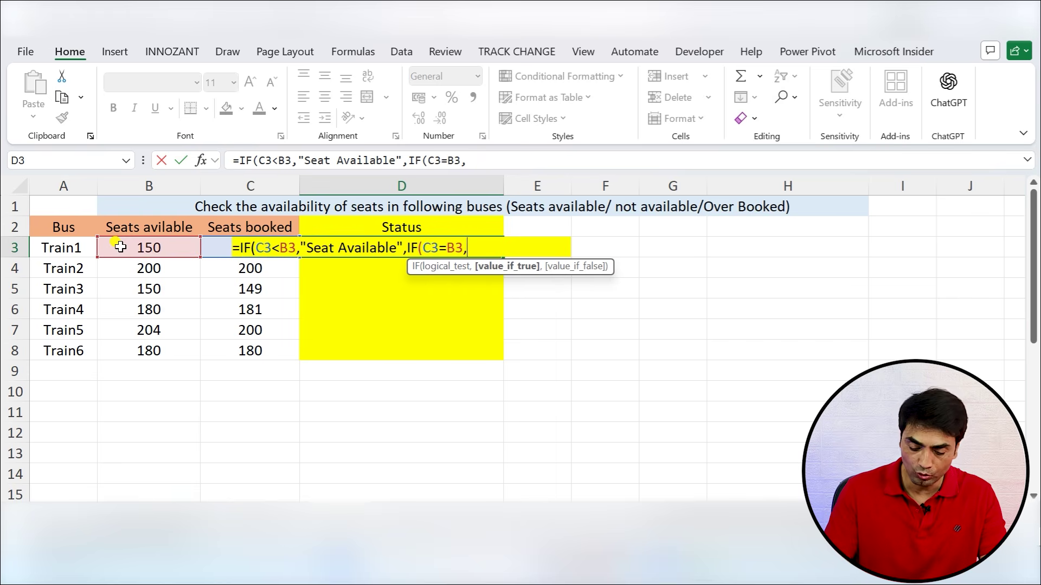
type("\"seatfull")
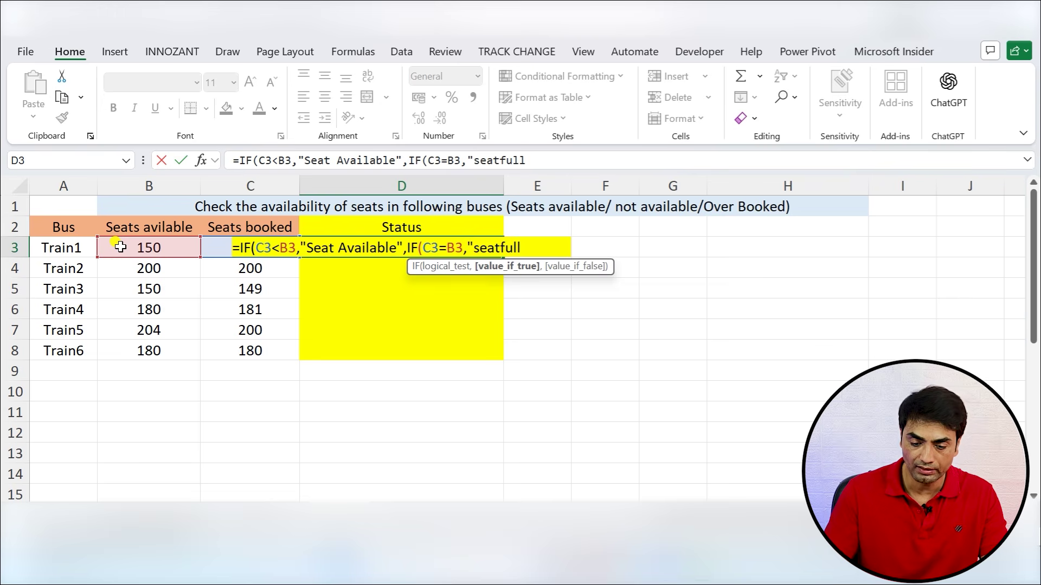
left_click(502, 245)
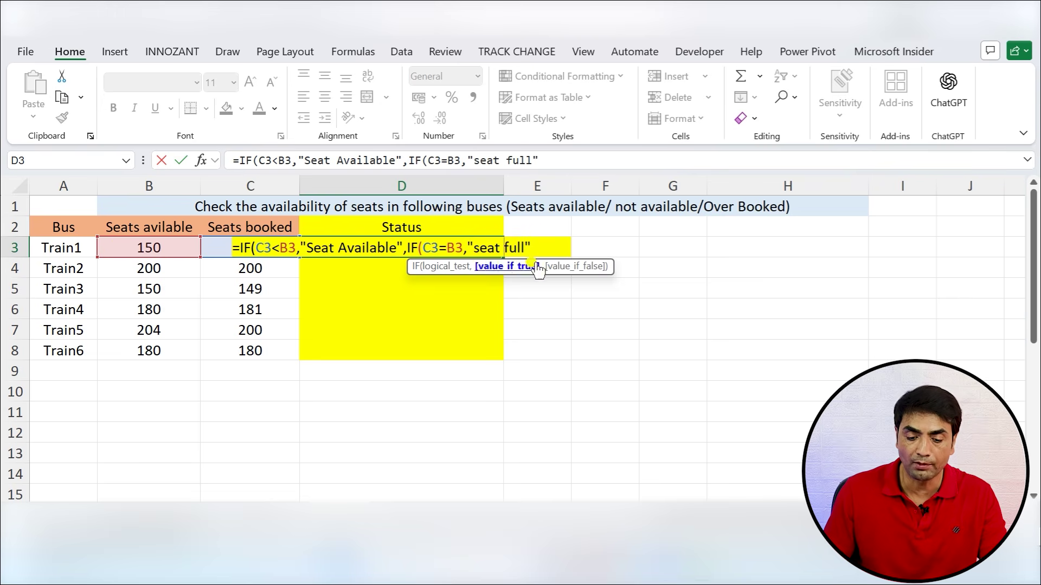
left_click(543, 241)
Step: Add "over booked" as the nested IF's false result and complete the formula in D3
type(",")
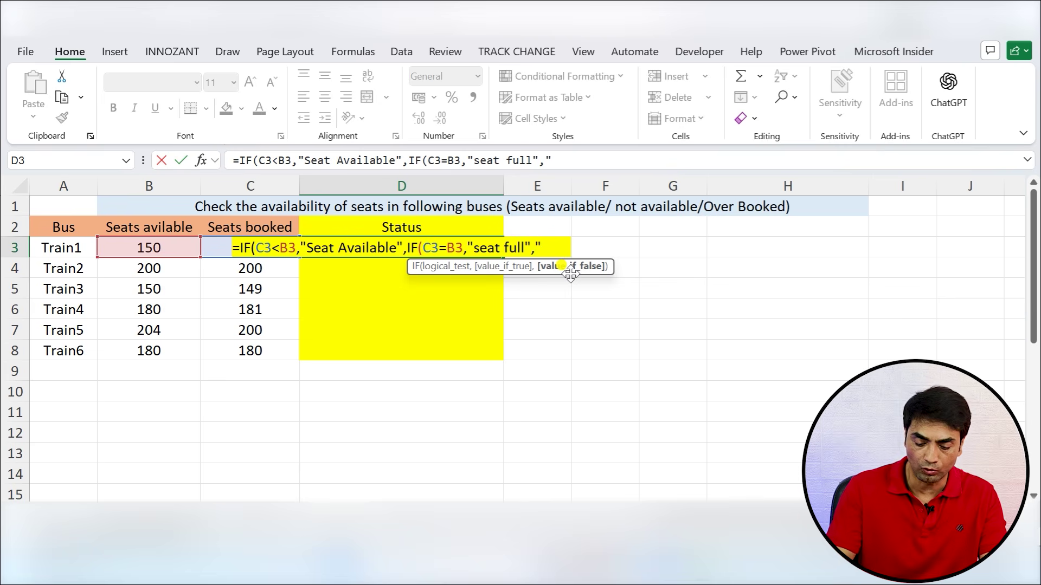
type("ver booked")
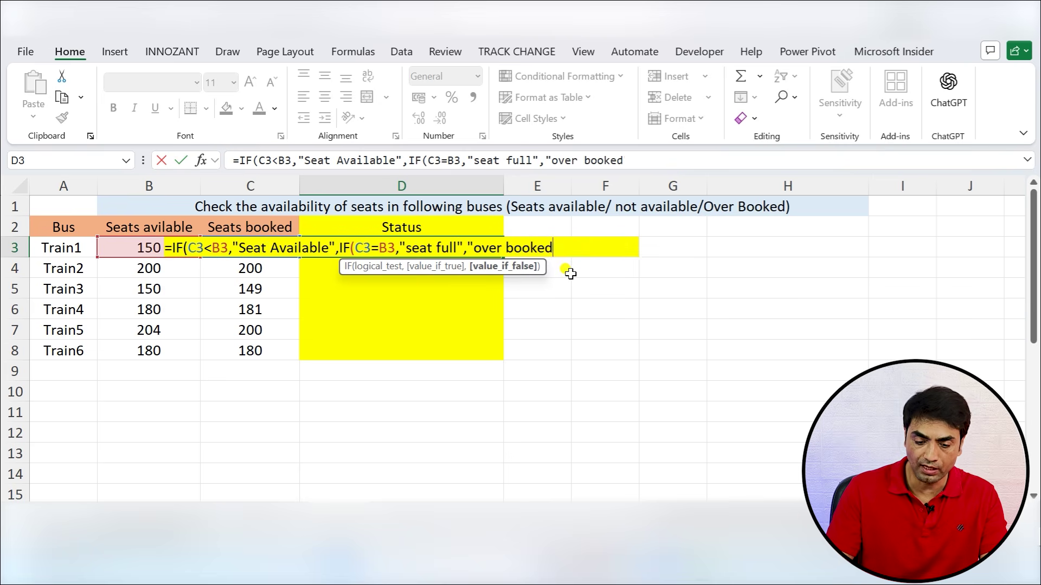
type("\")")
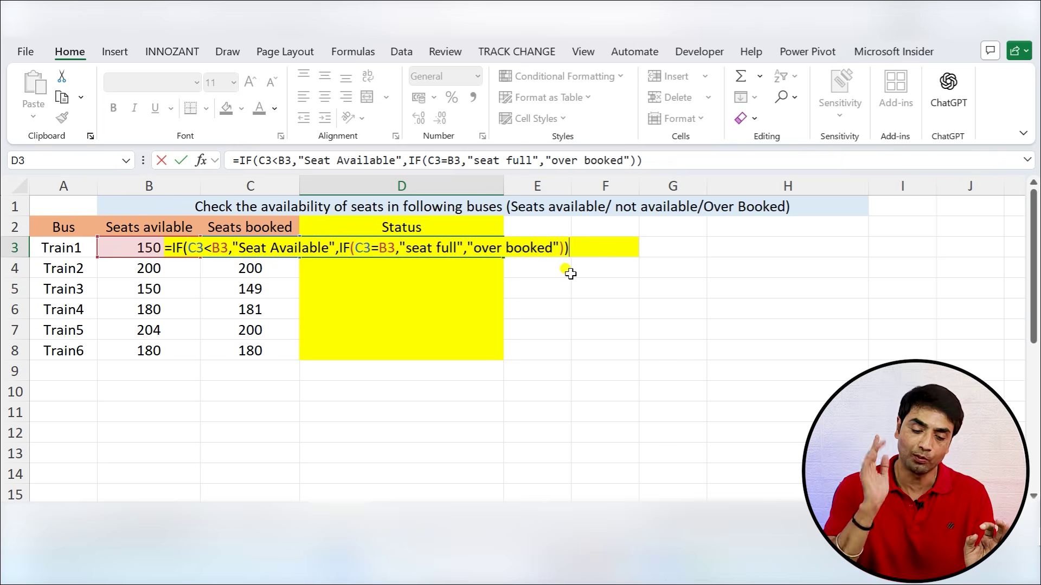
key("Return")
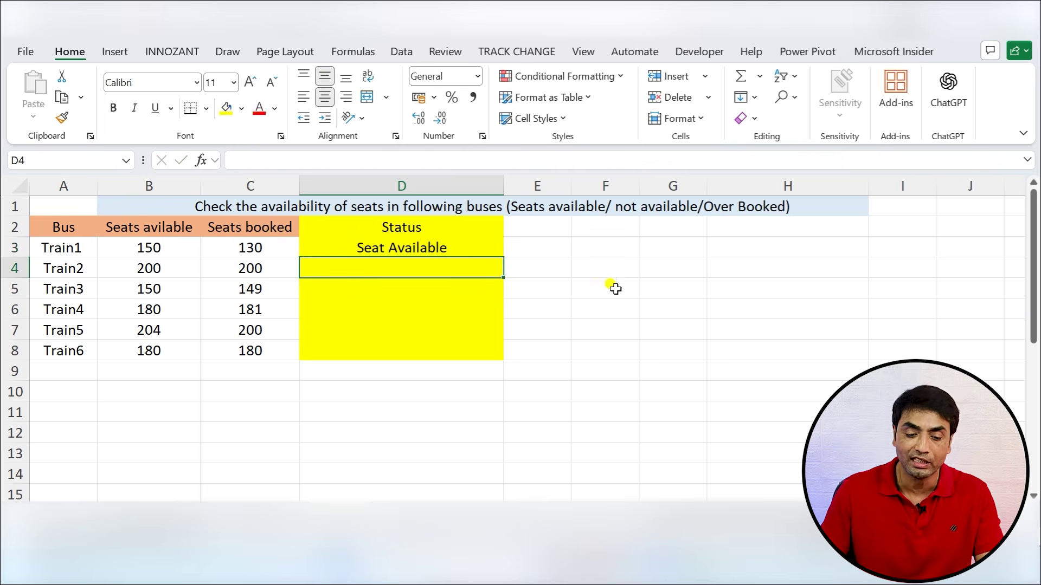
Step: Fill the status formula from D3 down to D8 for the remaining trains
left_click_drag(471, 242, 442, 349)
double_click(503, 360)
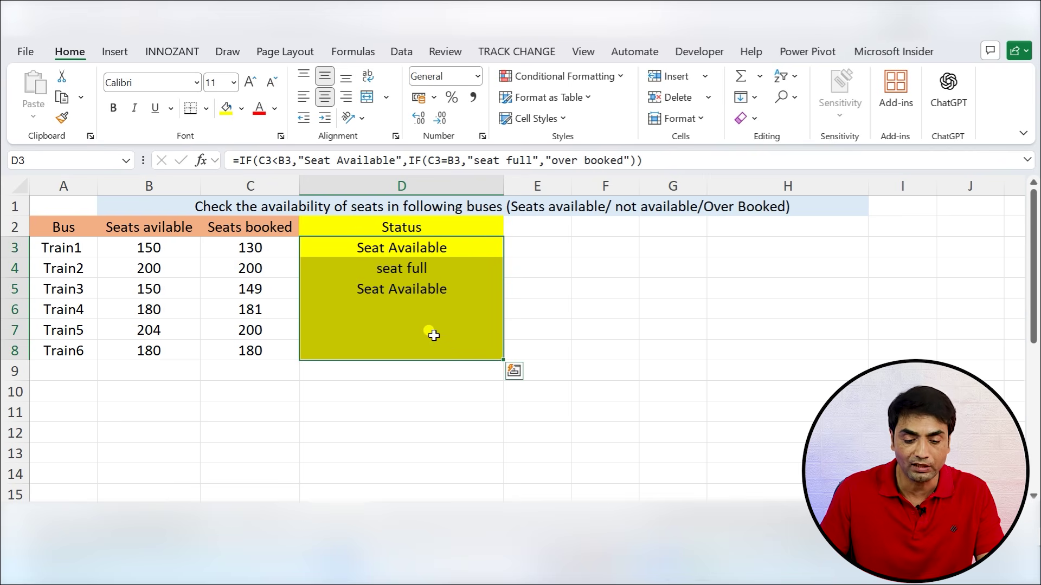
double_click(392, 255)
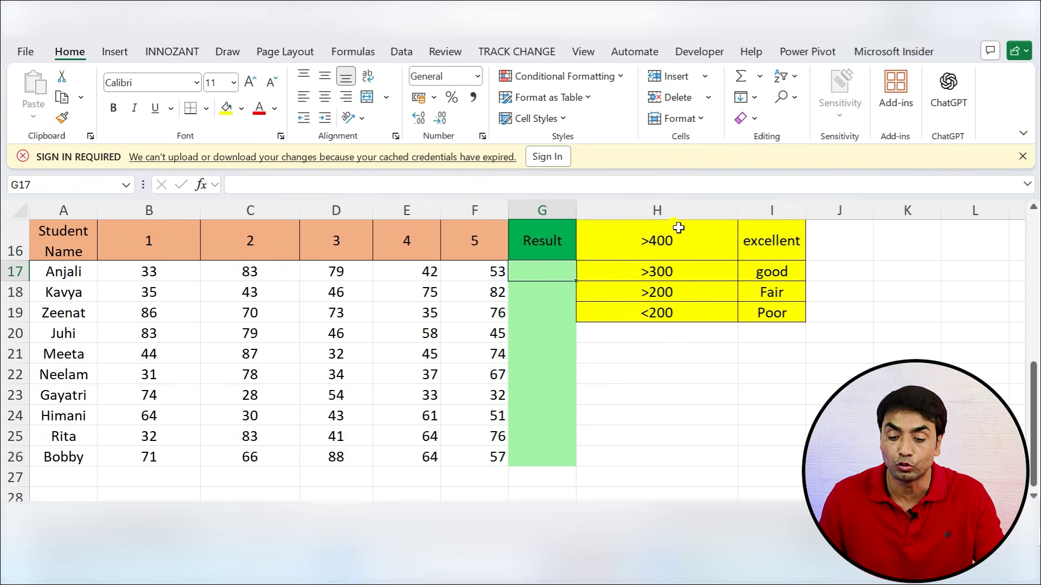
Step: Dismiss the sign-in notice and start the G17 result formula with an IF testing SUM(B17:F17)>400 that returns "excellent" when true
left_click(1023, 157)
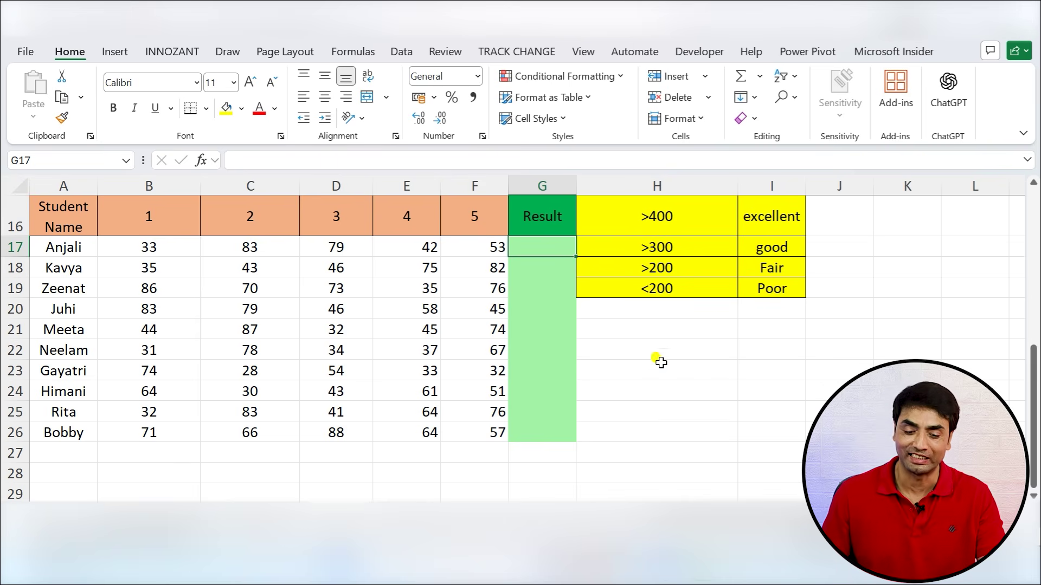
left_click(540, 237)
type("=if")
key("Tab")
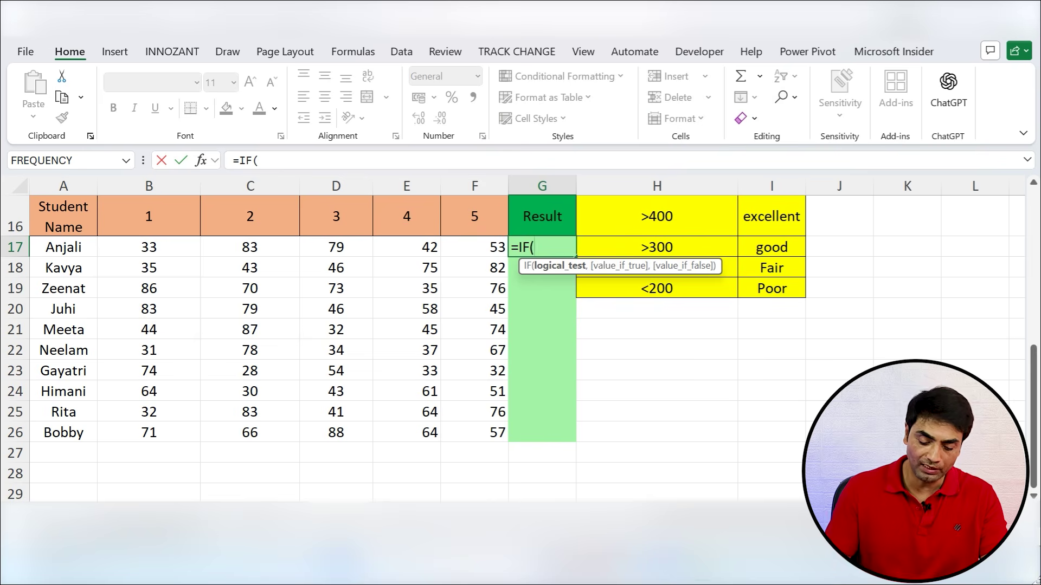
type("sum")
key("Tab")
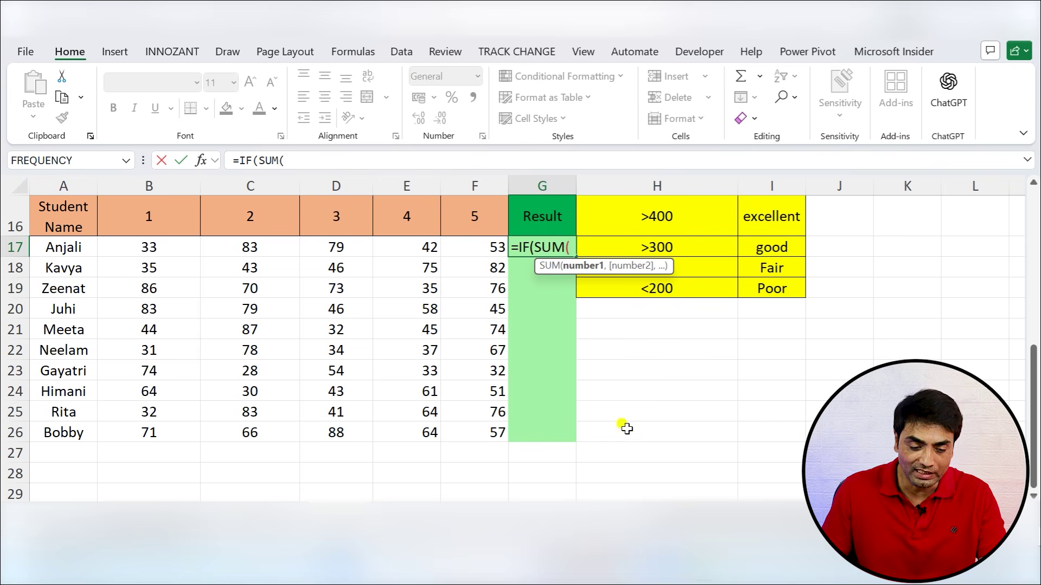
left_click_drag(113, 247, 455, 248)
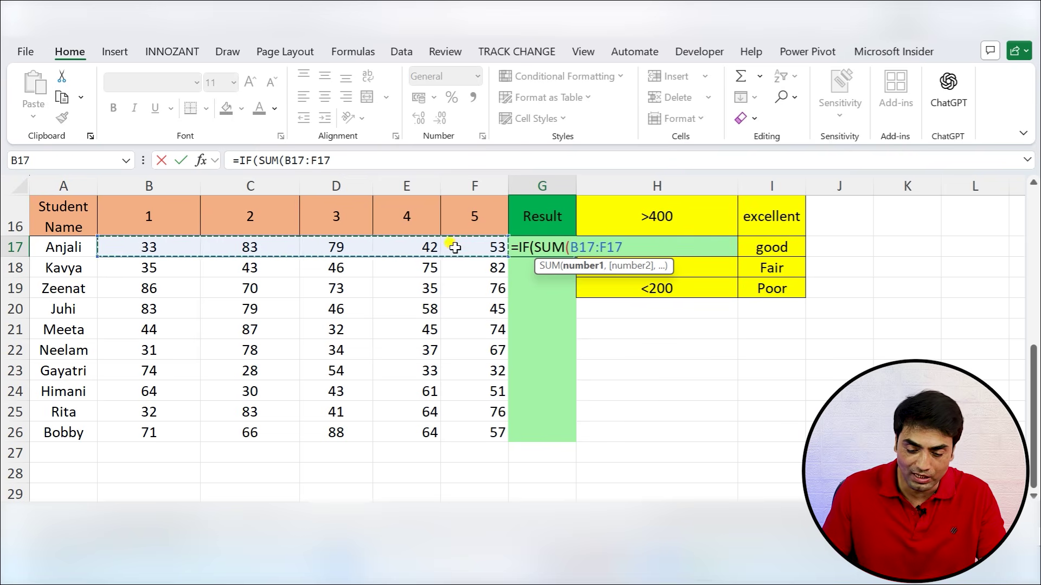
type(")")
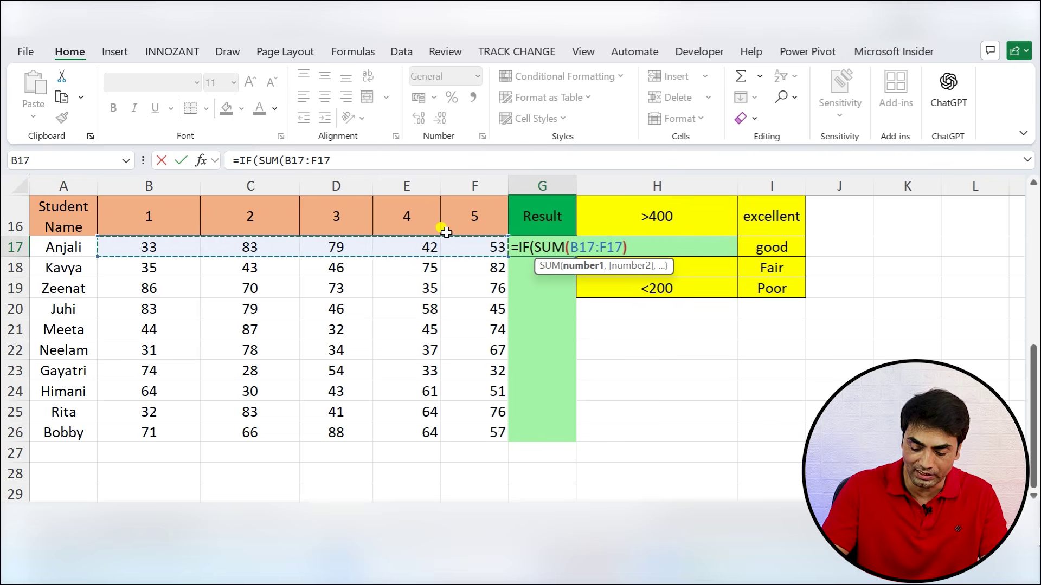
type(">400")
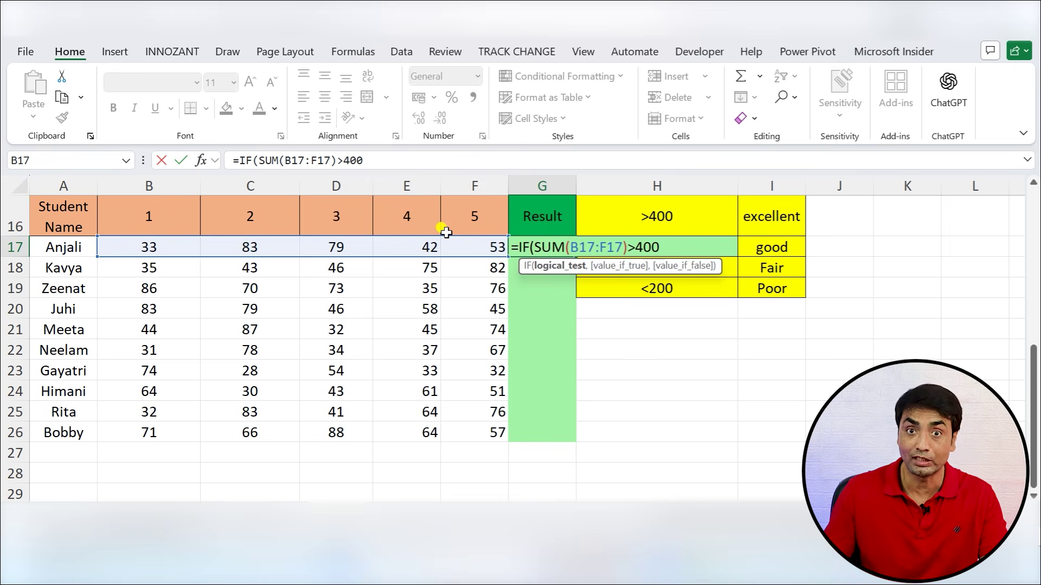
type(",")
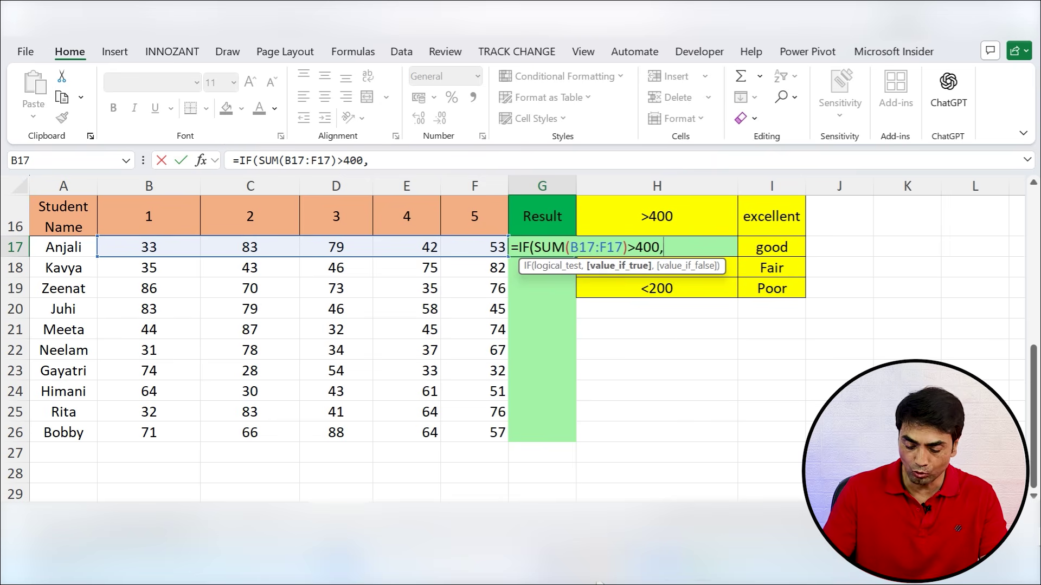
type("\"excellent")
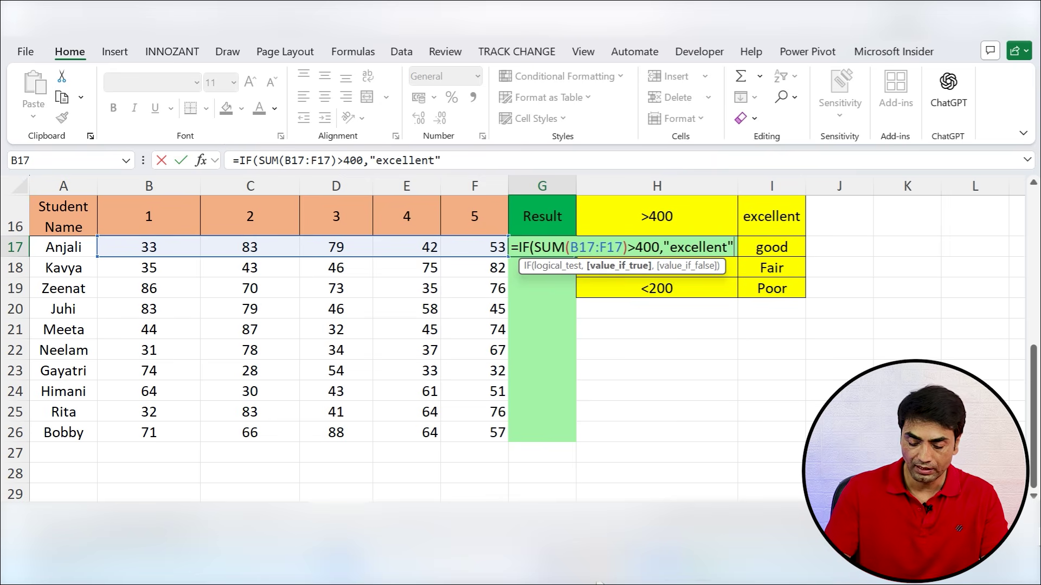
Step: Nest a second IF in the G17 formula that tests SUM(B17:F17)>300
type("\"IF(")
type("sum")
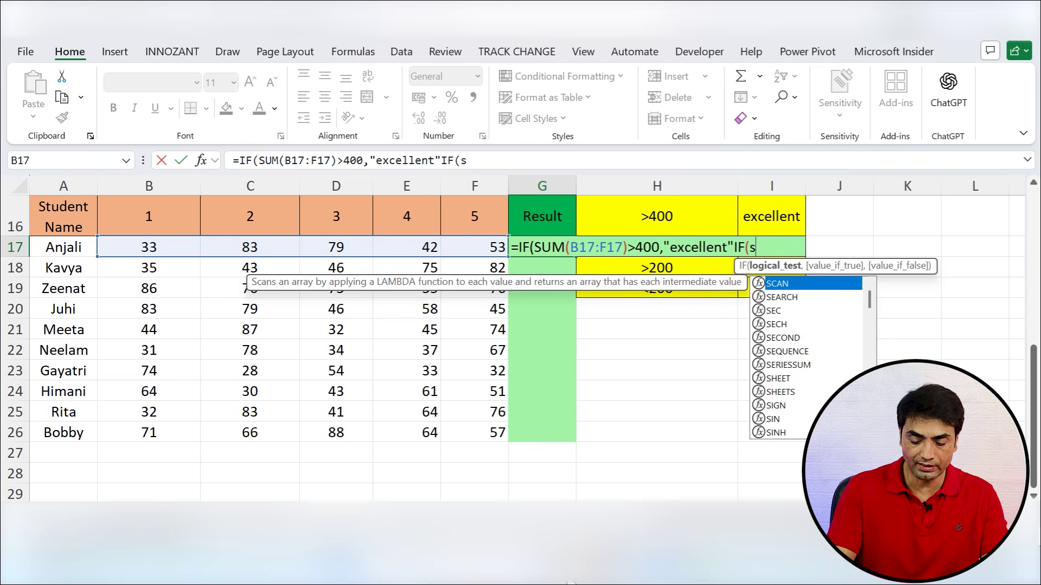
type("(")
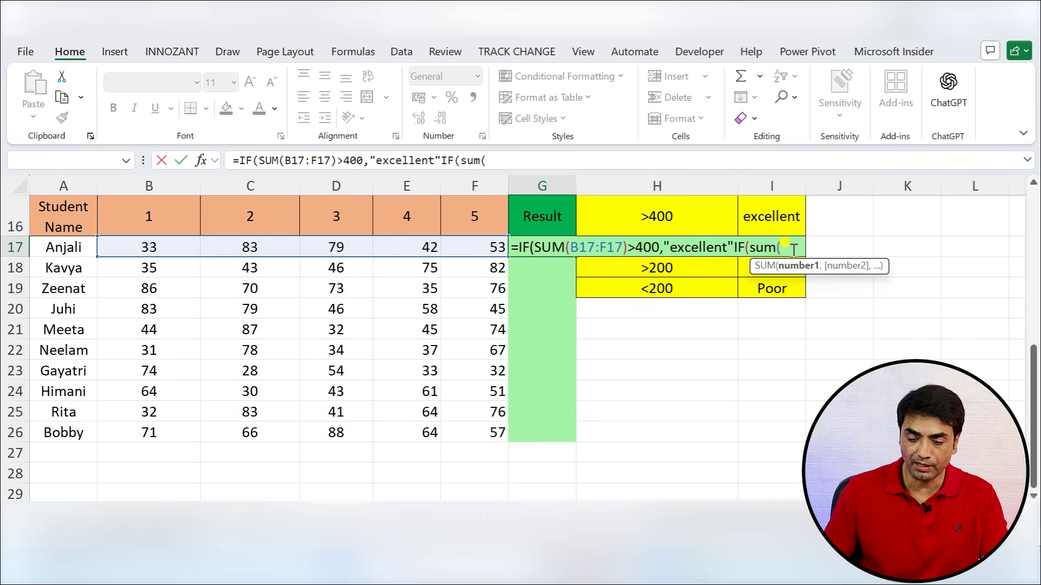
left_click_drag(144, 241, 449, 242)
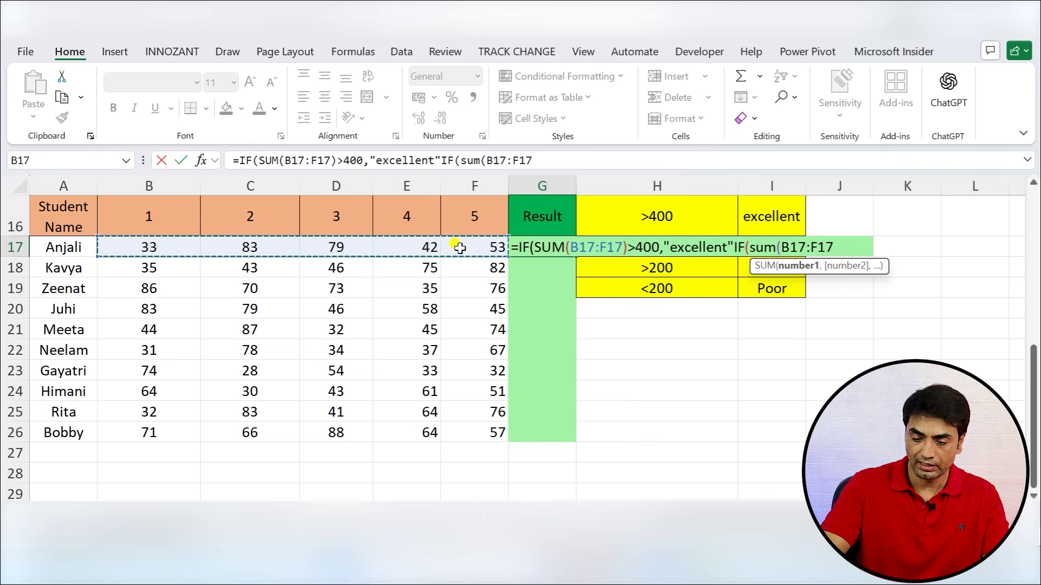
type(")>300")
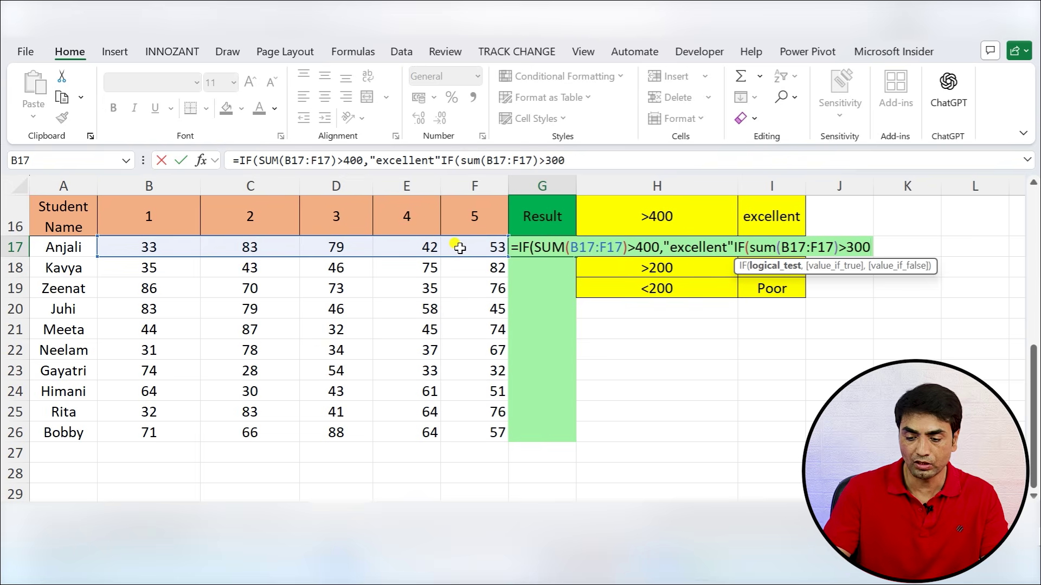
type(",")
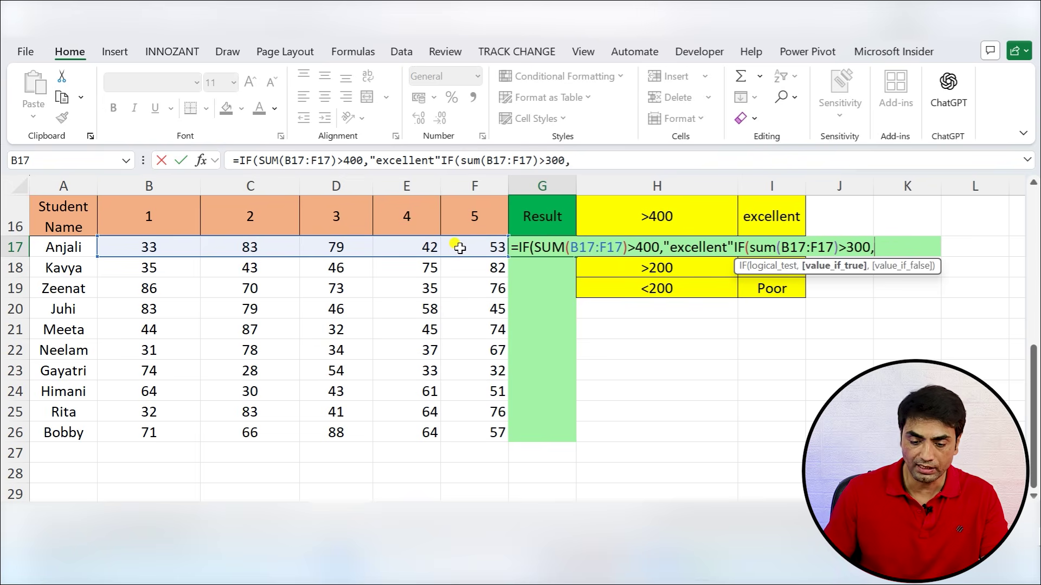
left_click(527, 308)
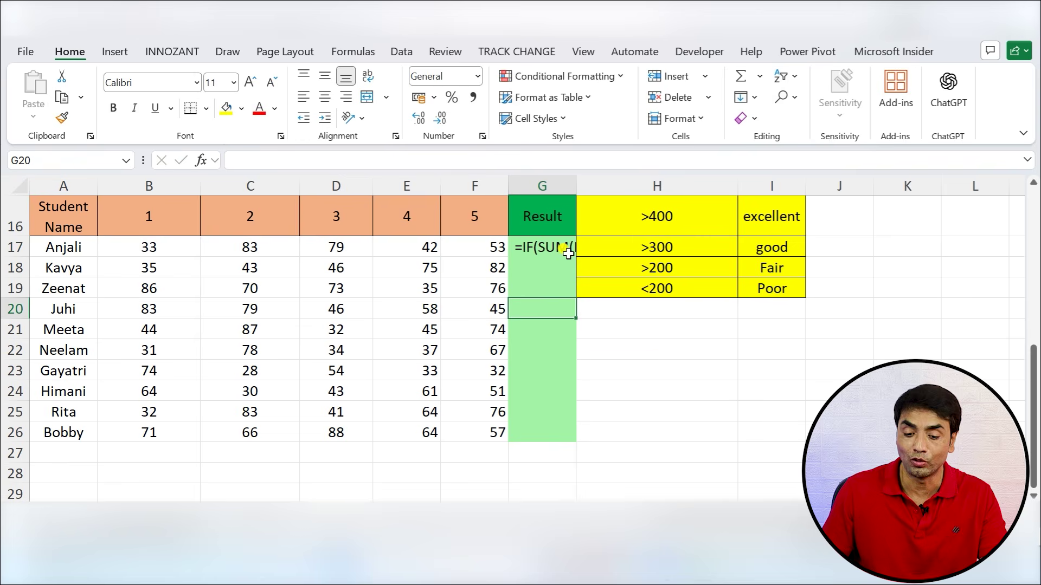
Step: Reopen the G17 formula, add "good" as the second IF's true result and begin another IF as its false result
double_click(520, 252)
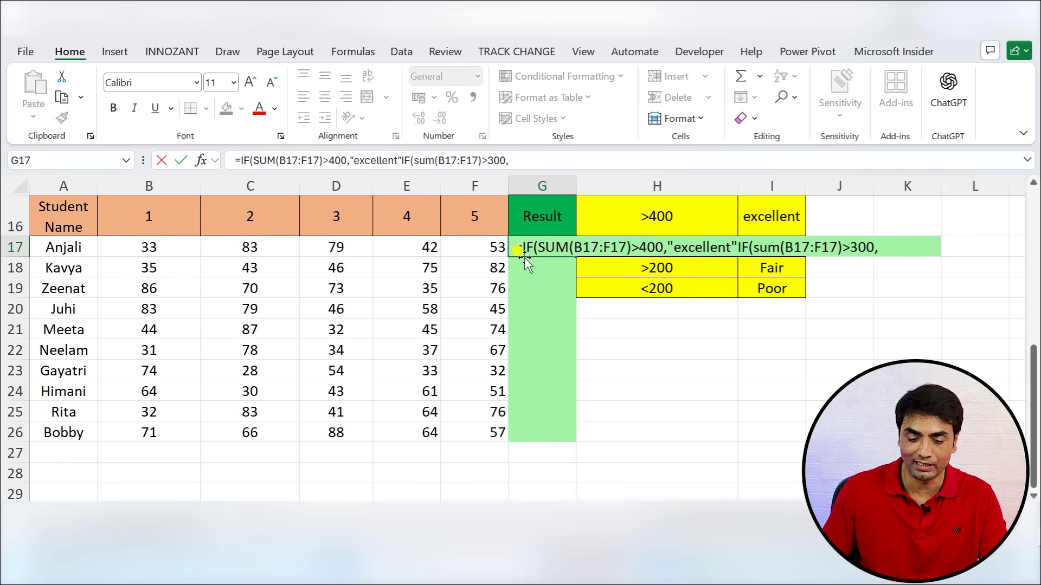
left_click(883, 247)
type("\"g")
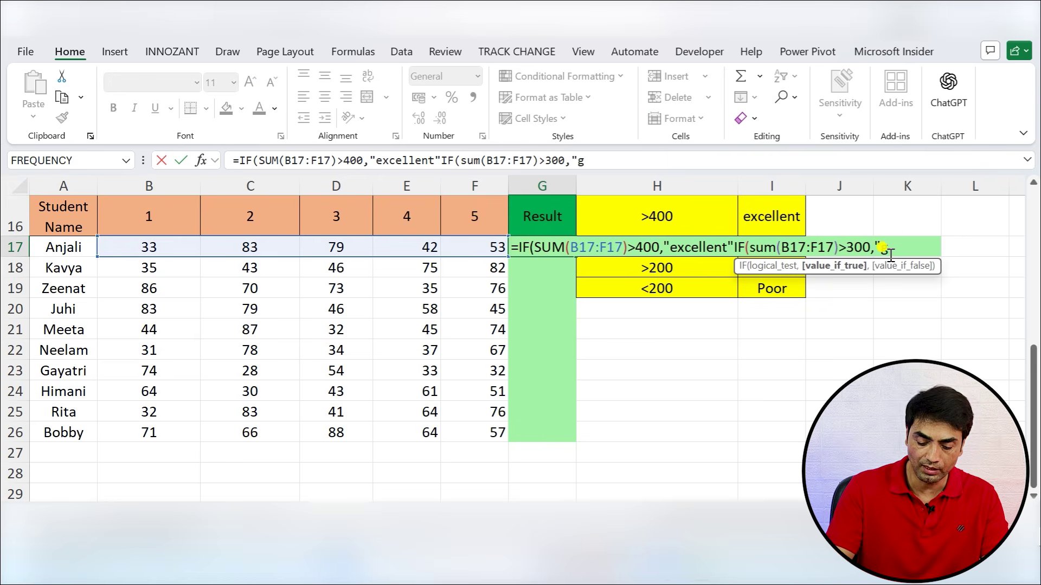
type("ood\",if")
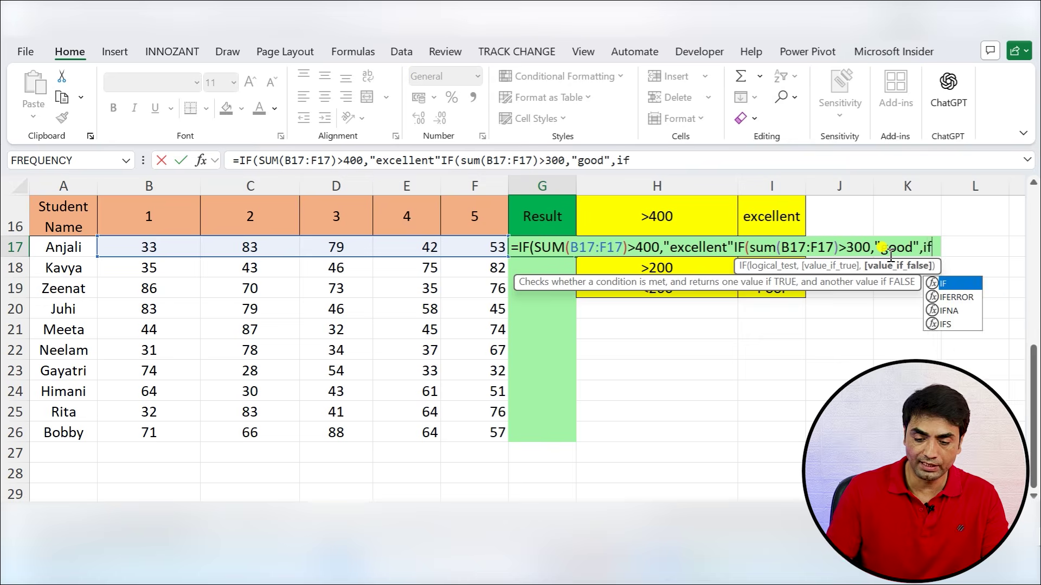
Step: Make the third nested IF in the G17 formula test SUM(B17:F17)>200
key("Tab")
type("sum")
key("Tab")
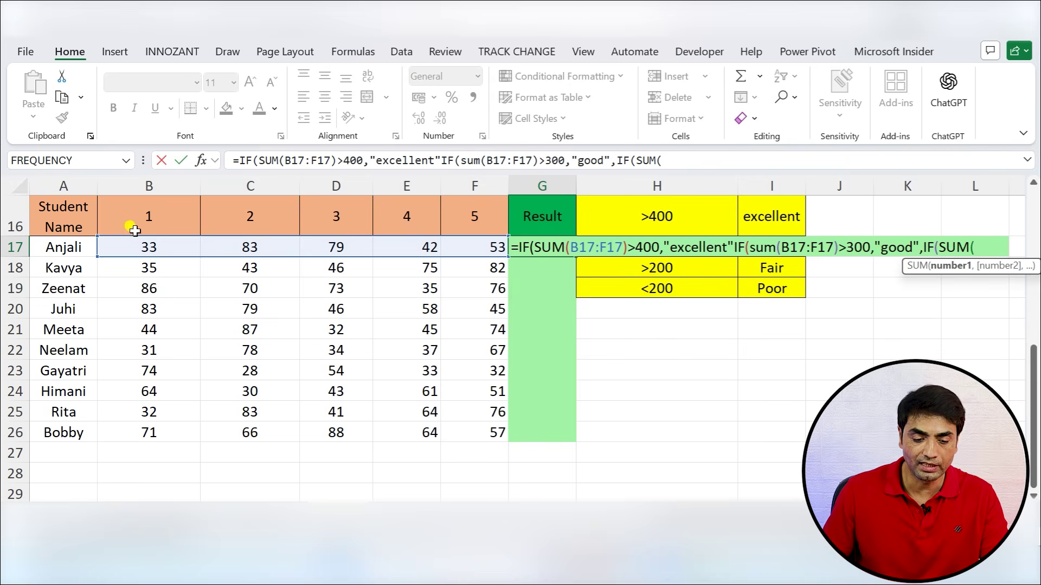
left_click_drag(125, 245, 442, 247)
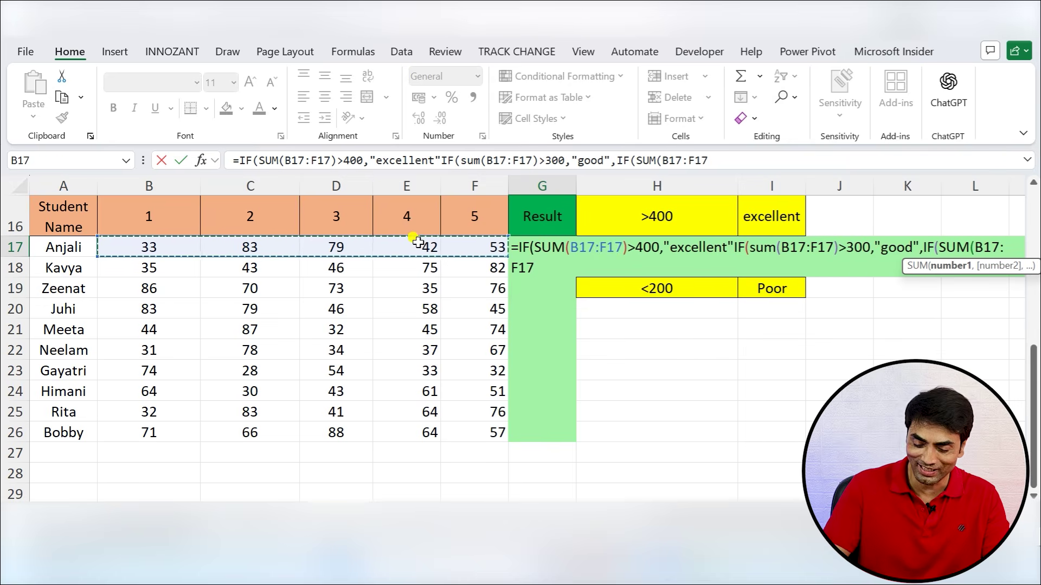
type(")")
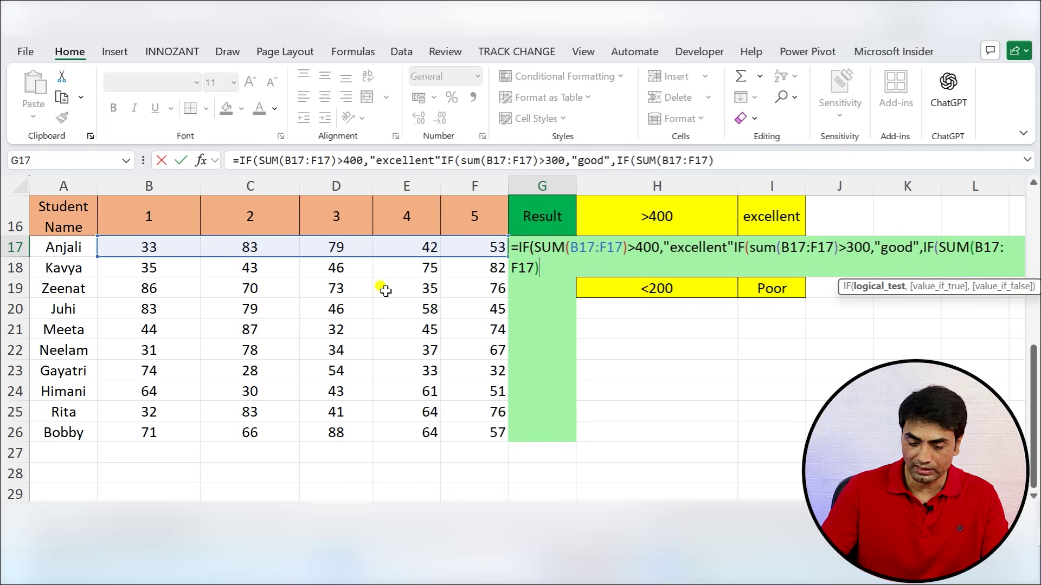
type(">200")
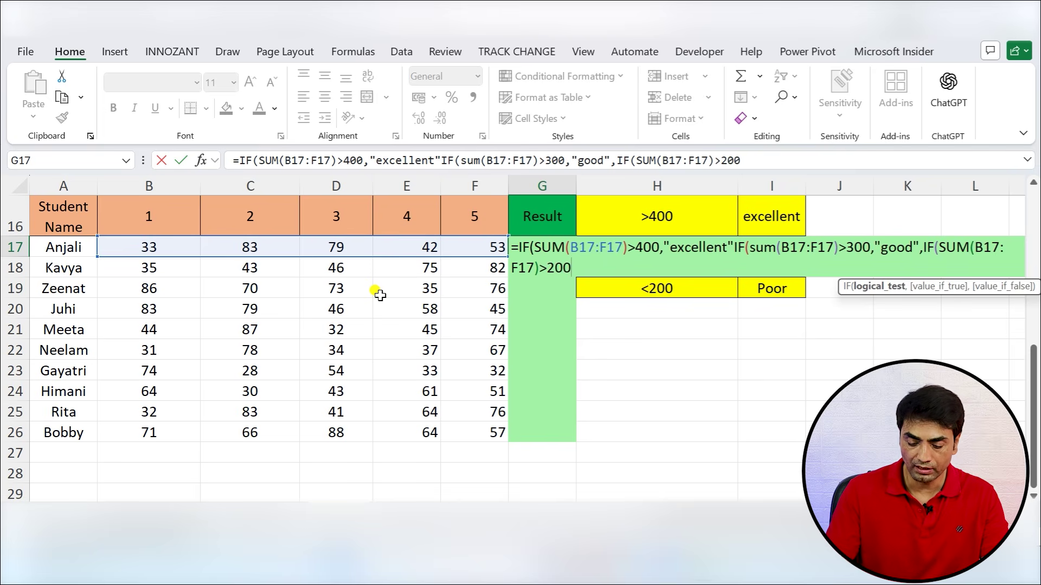
Step: Give the third IF in G17 "Fair" when true and "Poor" when false, close all three IFs and enter the formula
type(",\"fa")
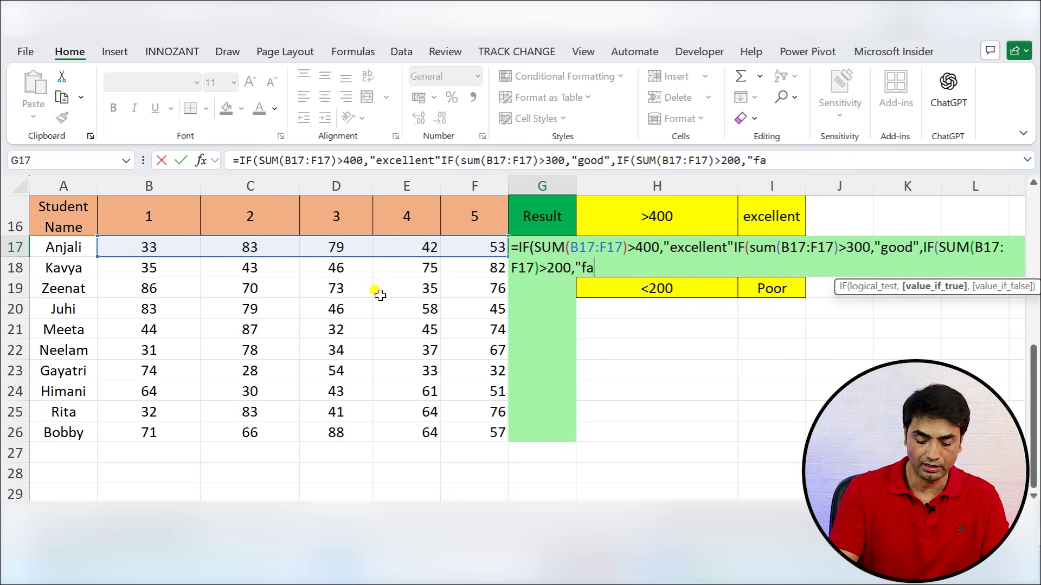
type("ir\",")
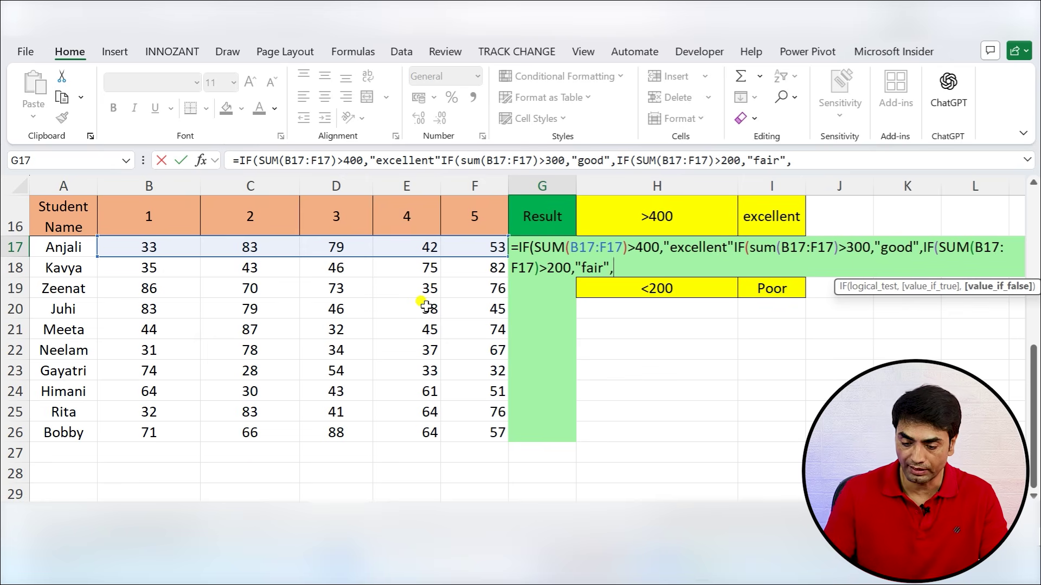
type("\"poo")
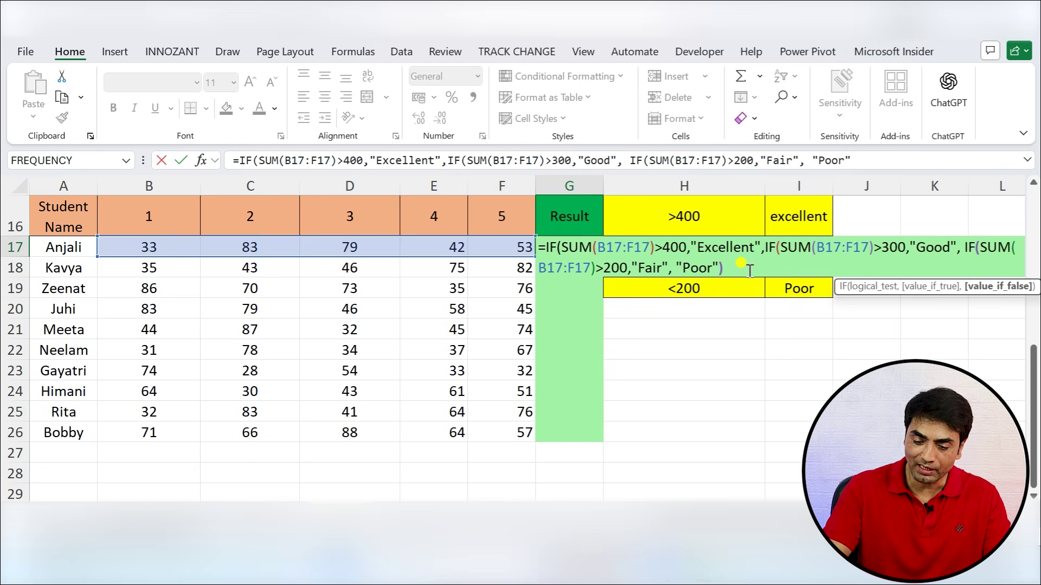
type("))")
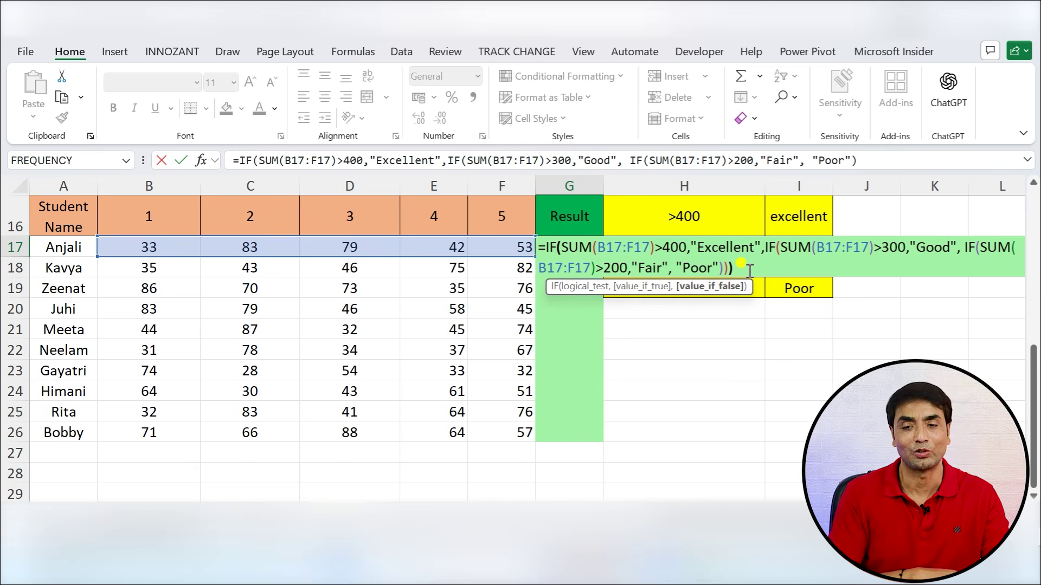
key("Return")
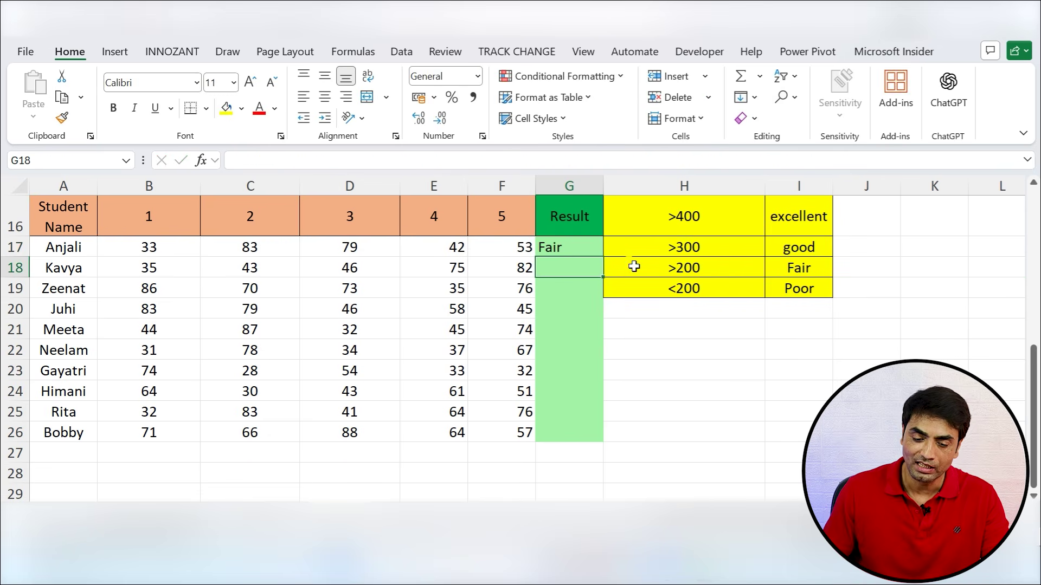
Step: Fill the result formula from G17 down to G26 for the remaining students
left_click(570, 246)
double_click(604, 257)
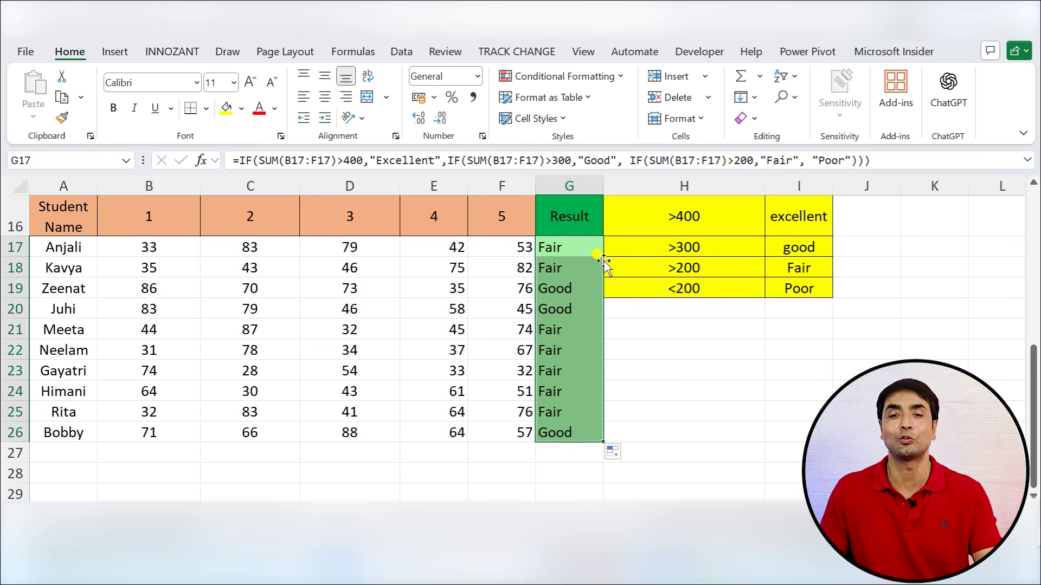
left_click(567, 249)
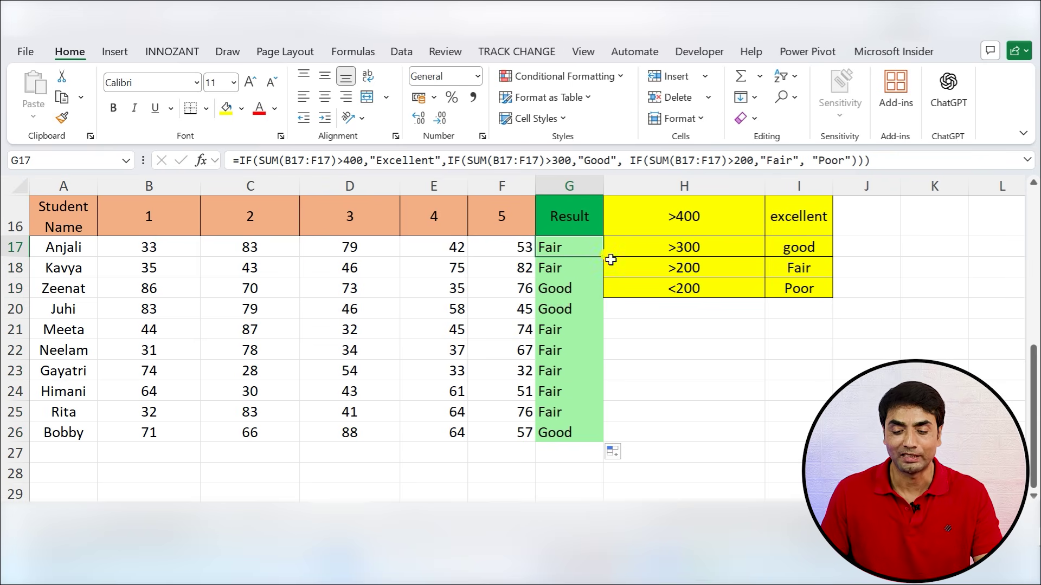
left_click(684, 325)
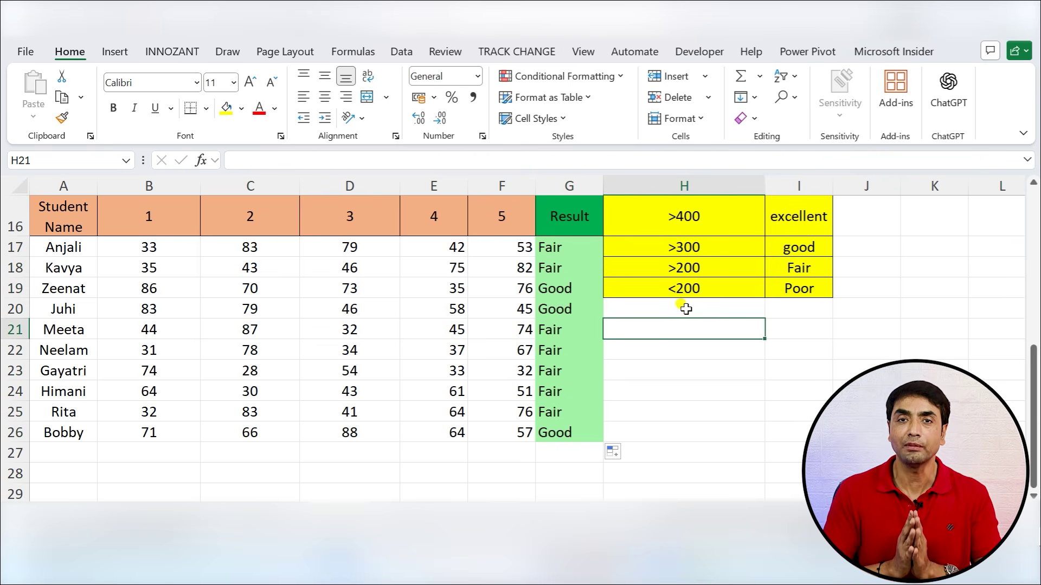